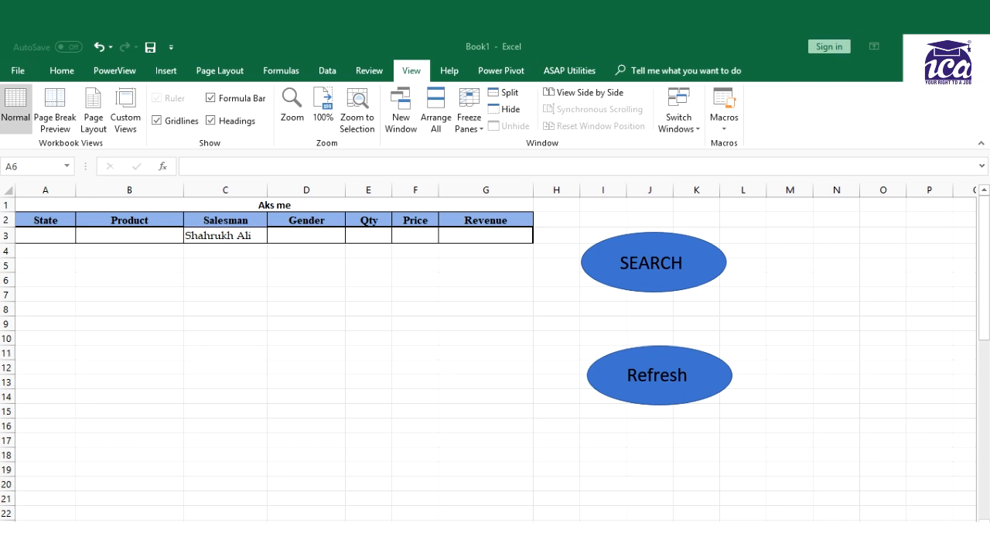
# Step: Examine the extent of the source records on the Data sheet, from the State heading to the last row
pyautogui.click(59, 78)
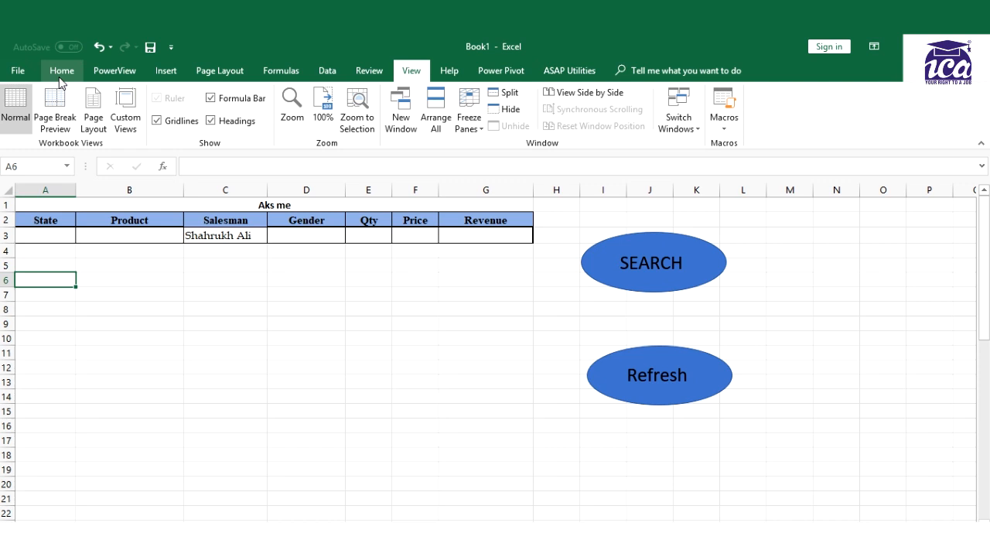
pyautogui.click(61, 71)
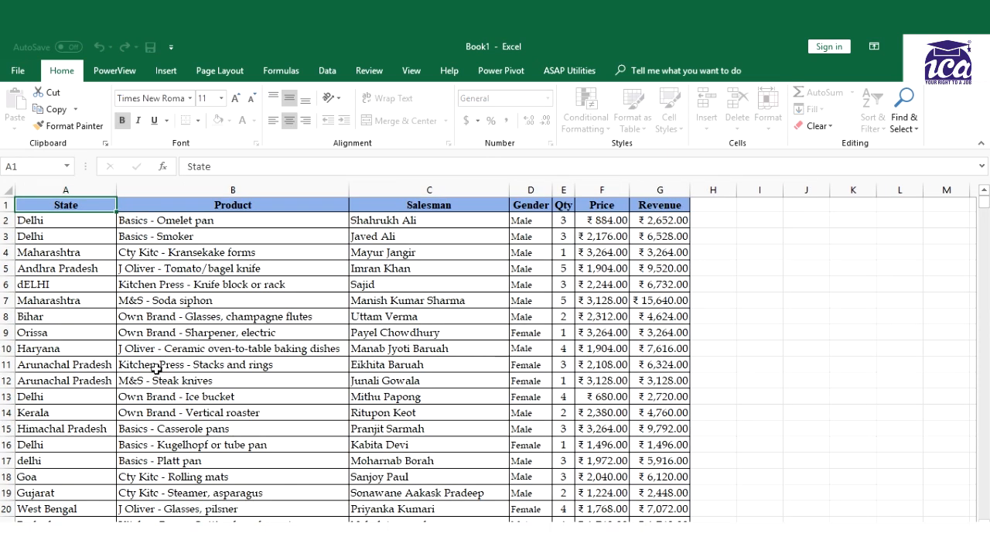
pyautogui.click(156, 369)
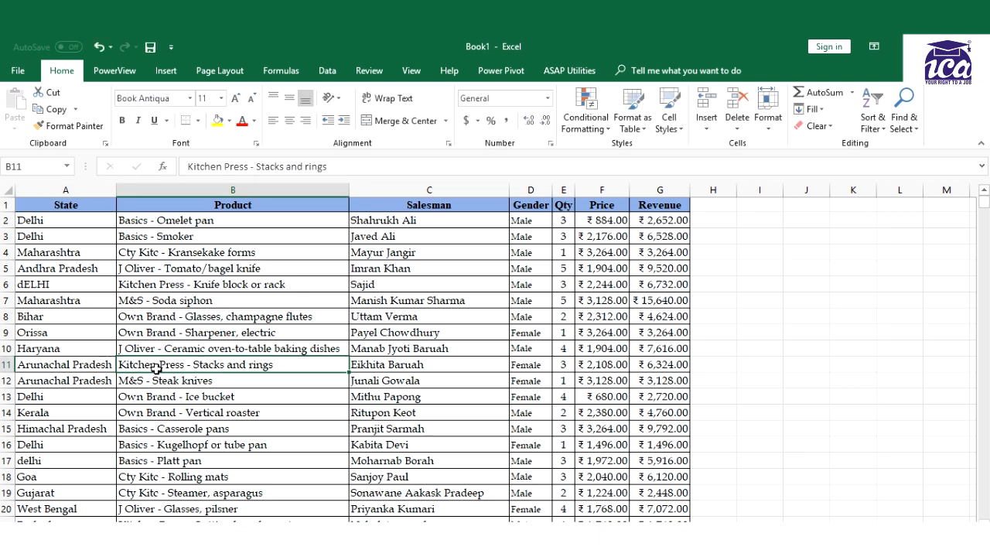
pyautogui.press('Left')
pyautogui.press('Up')
pyautogui.press('Up')
pyautogui.press('Up')
pyautogui.press('Up')
pyautogui.press('Up')
pyautogui.press('Up')
pyautogui.press('Up')
pyautogui.press('Up')
pyautogui.press('Up')
pyautogui.press('Up')
pyautogui.hotkey('ctrl', 'shift', 'Down')
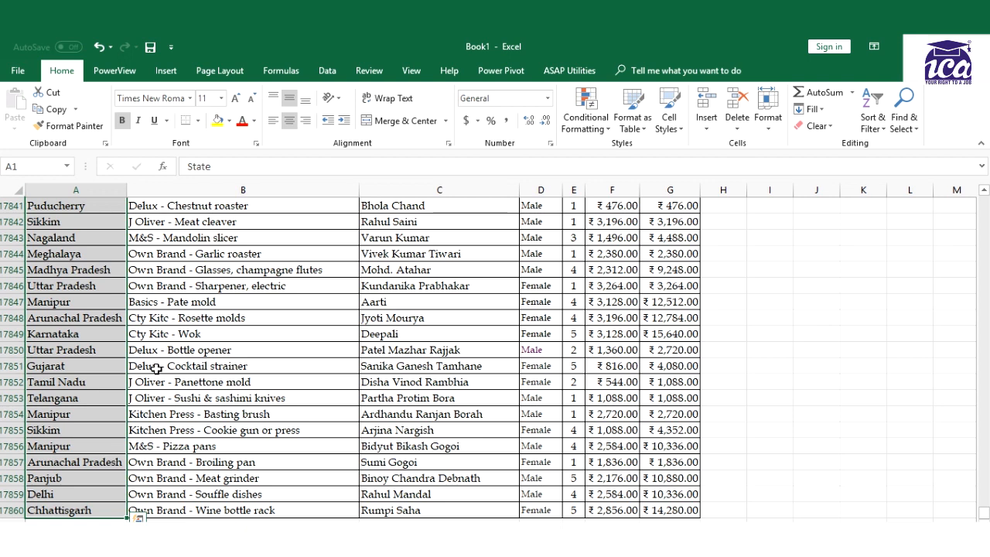
pyautogui.hotkey('ctrl', 'shift', 'Up')
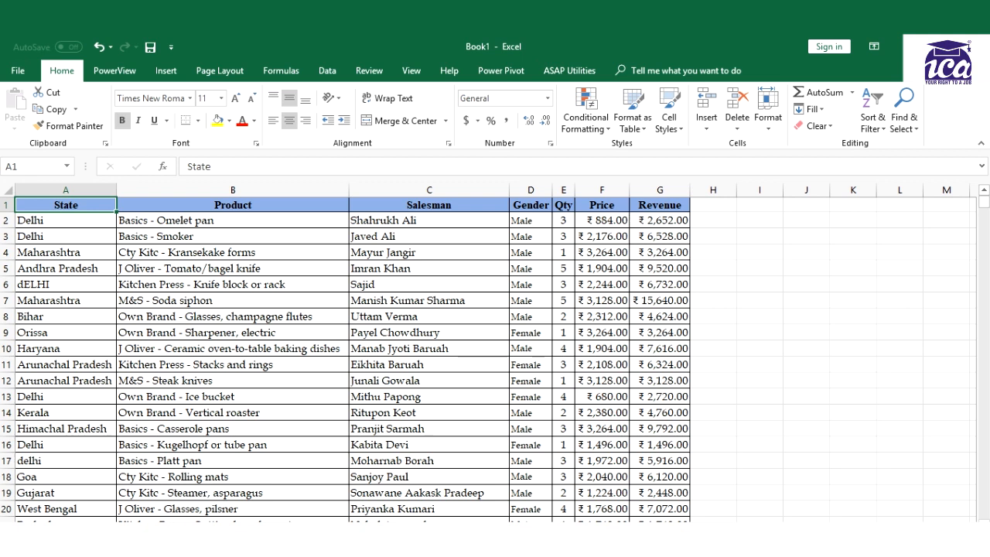
# Step: Review the criteria headings in A2:G2 and the entry cells beneath them on the Macro sheet
pyautogui.click(161, 530)
pyautogui.moveTo(46, 220); pyautogui.dragTo(479, 220)
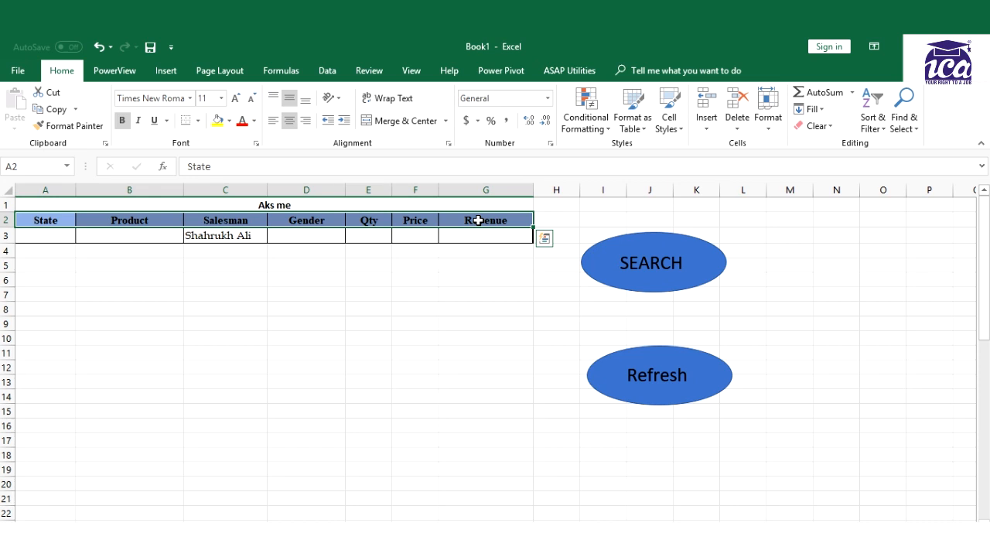
pyautogui.click(458, 263)
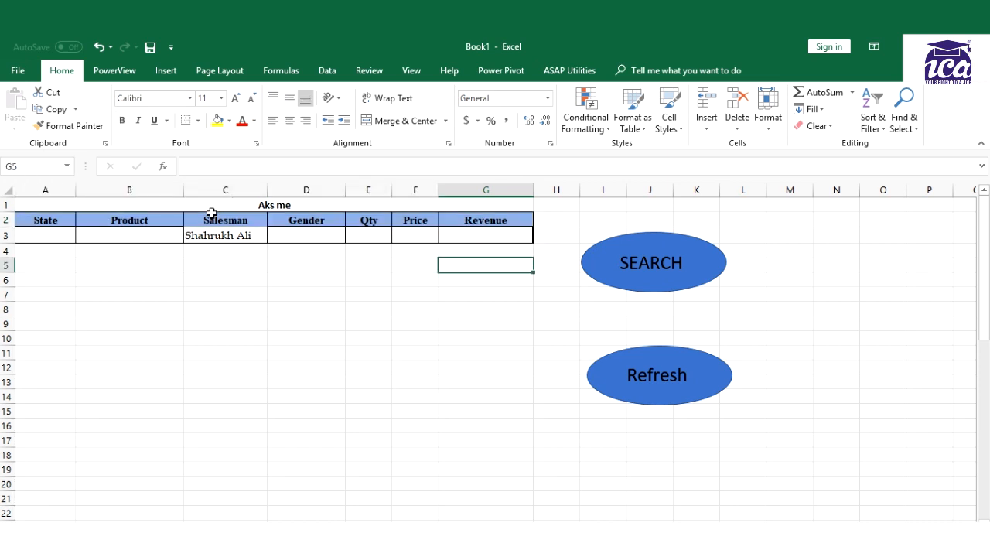
pyautogui.click(133, 234)
pyautogui.click(42, 240)
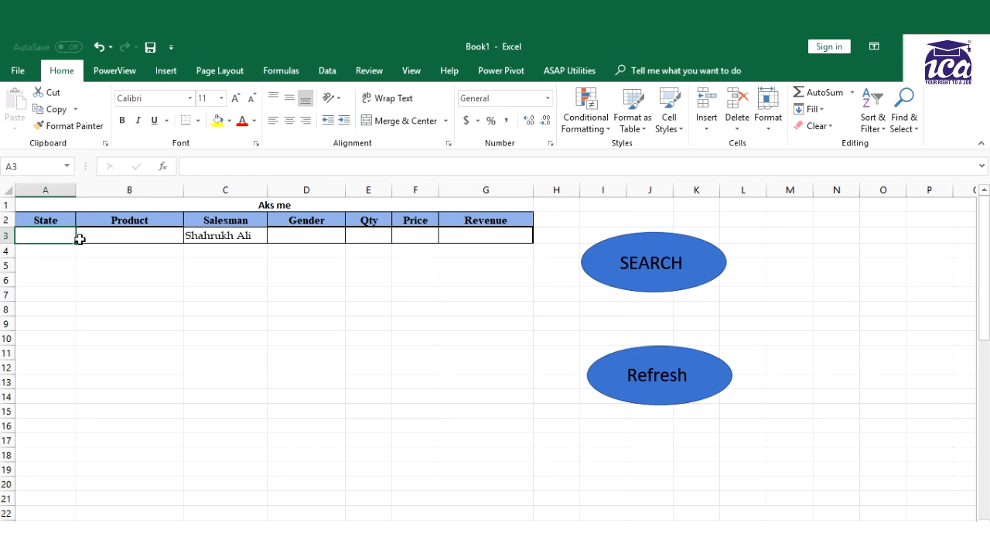
pyautogui.click(248, 236)
pyautogui.click(312, 233)
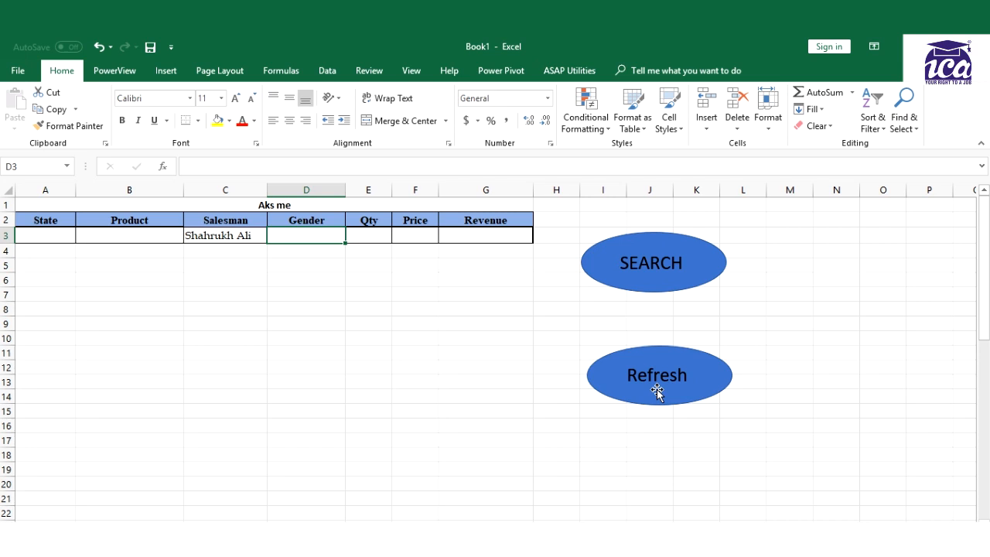
pyautogui.click(231, 238)
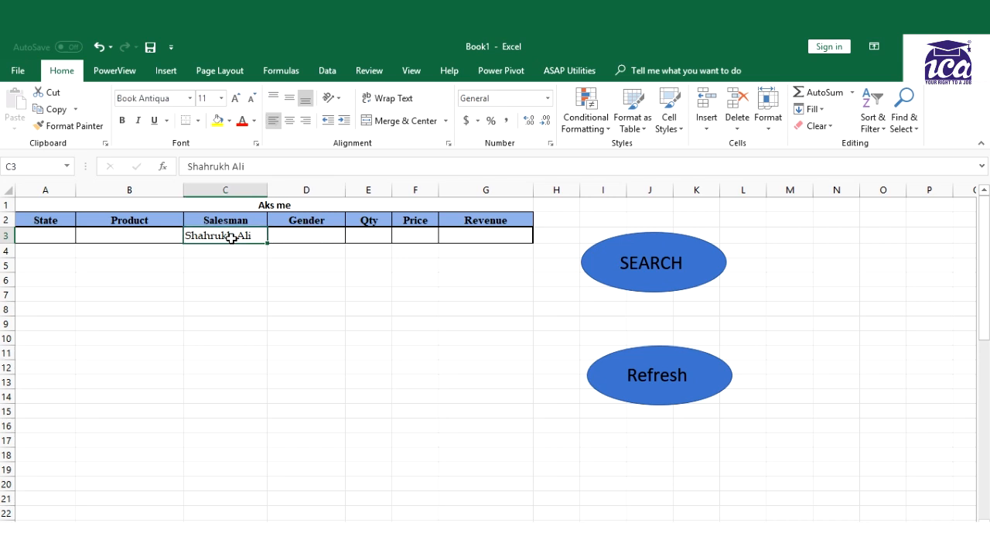
pyautogui.click(90, 235)
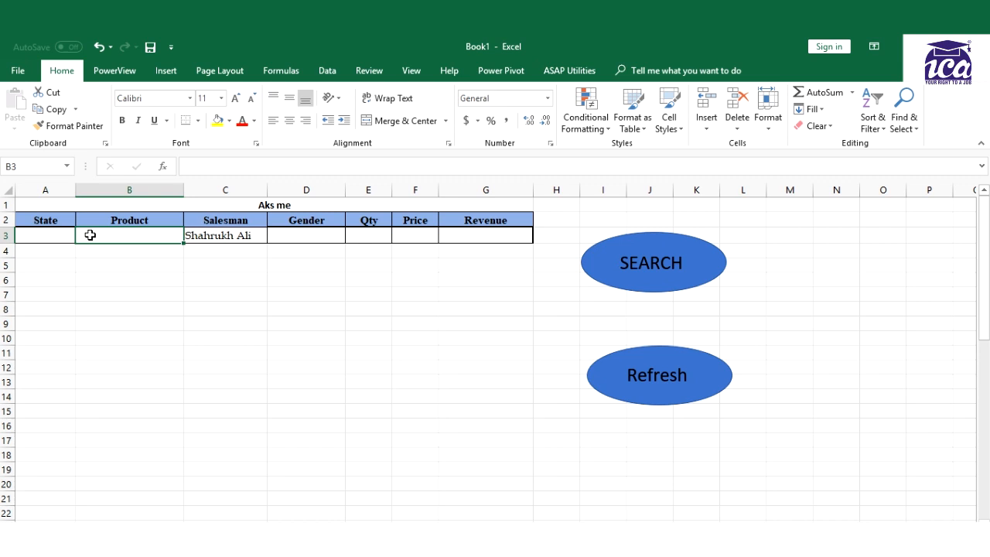
# Step: Start recording a macro named Search, stored in This Workbook, with cell A6 selected
pyautogui.click(27, 277)
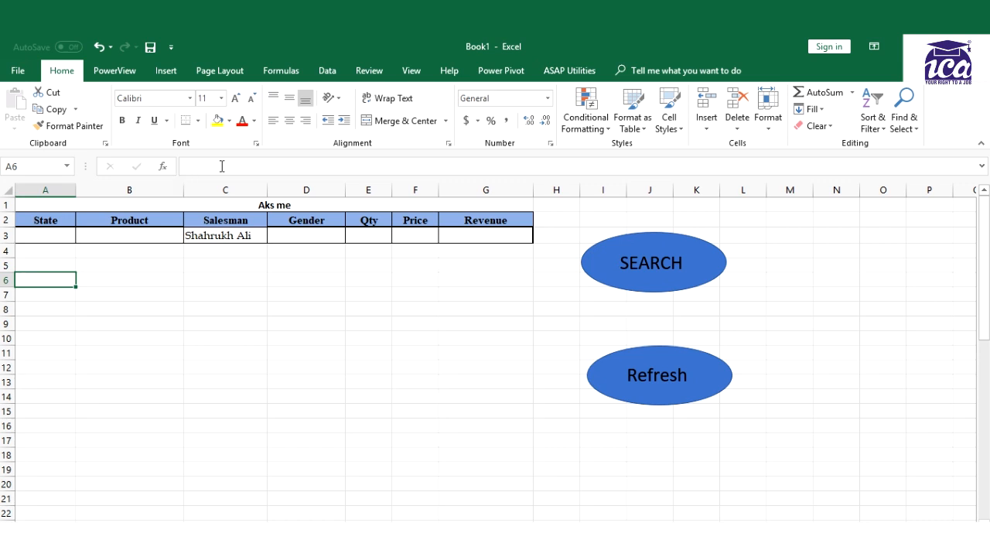
pyautogui.click(412, 74)
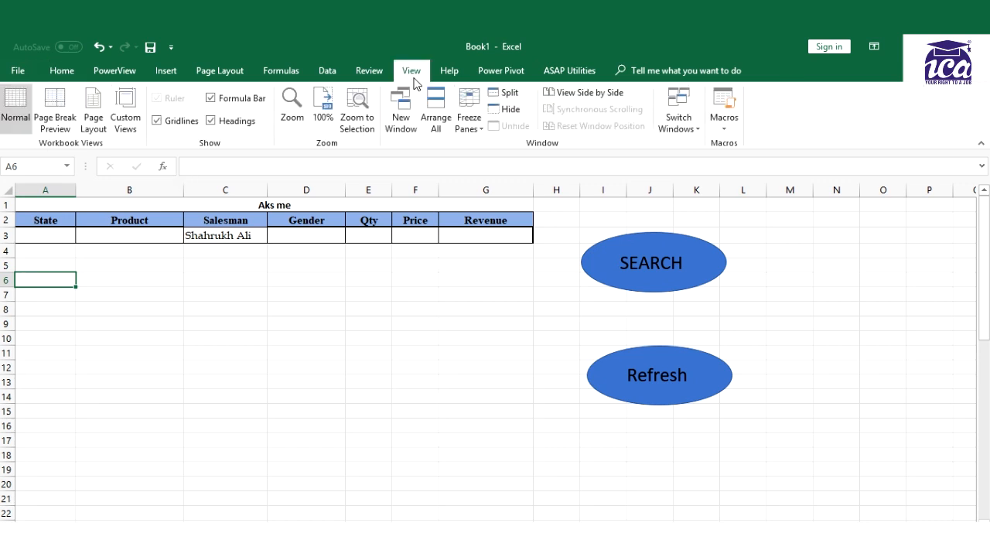
pyautogui.click(723, 124)
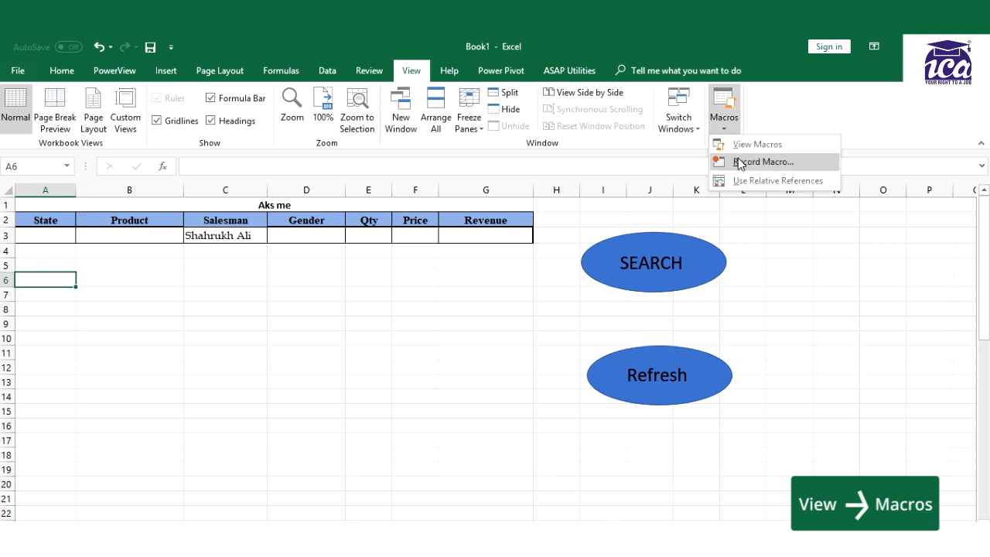
pyautogui.click(739, 162)
pyautogui.write('Se')
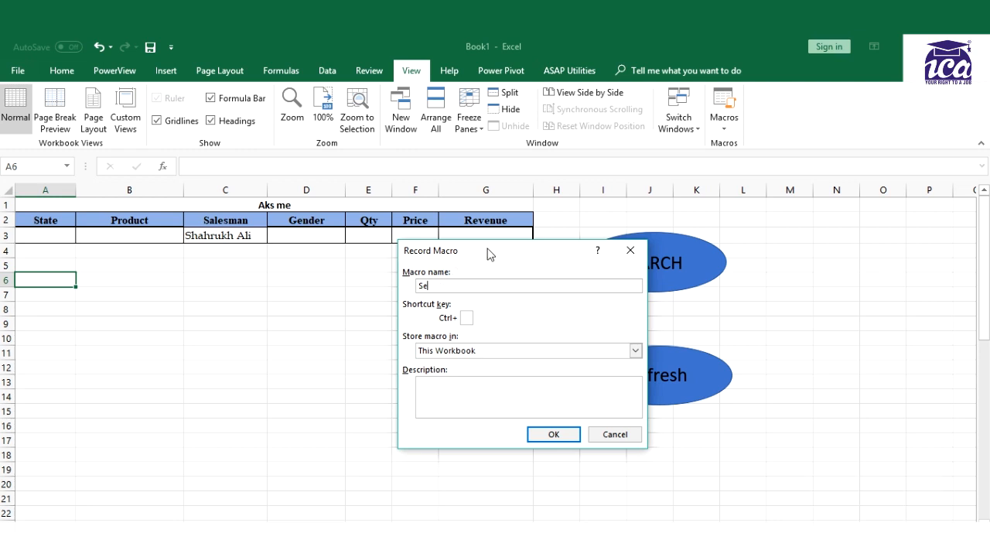
pyautogui.write('arch')
pyautogui.click(549, 437)
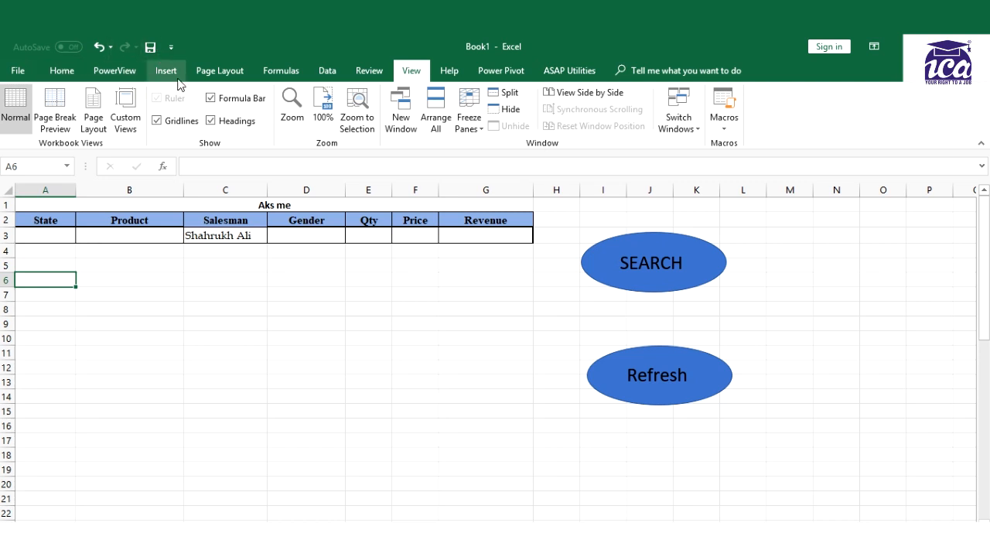
# Step: Start an Advanced Filter and set its list range to A1:G17860 on the Data sheet
pyautogui.click(331, 73)
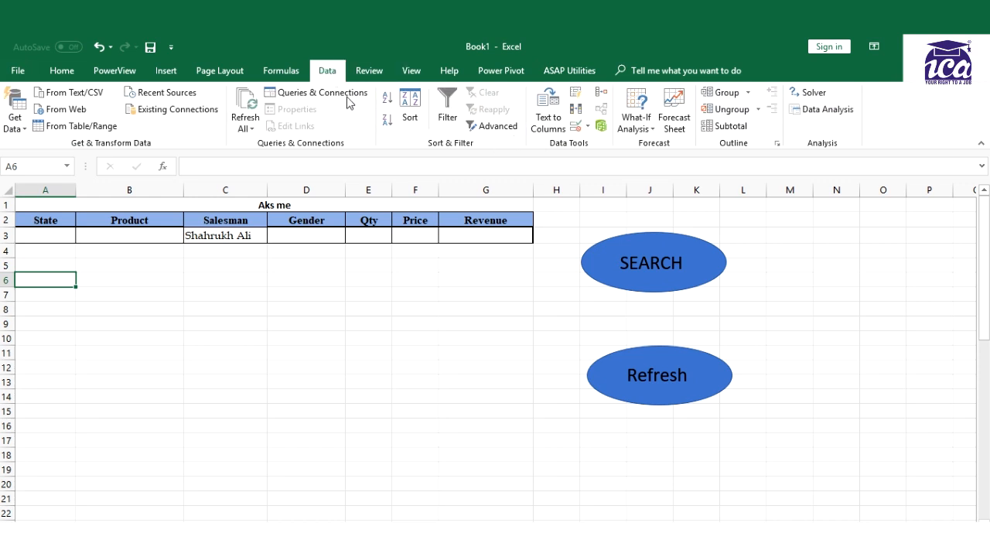
pyautogui.click(485, 127)
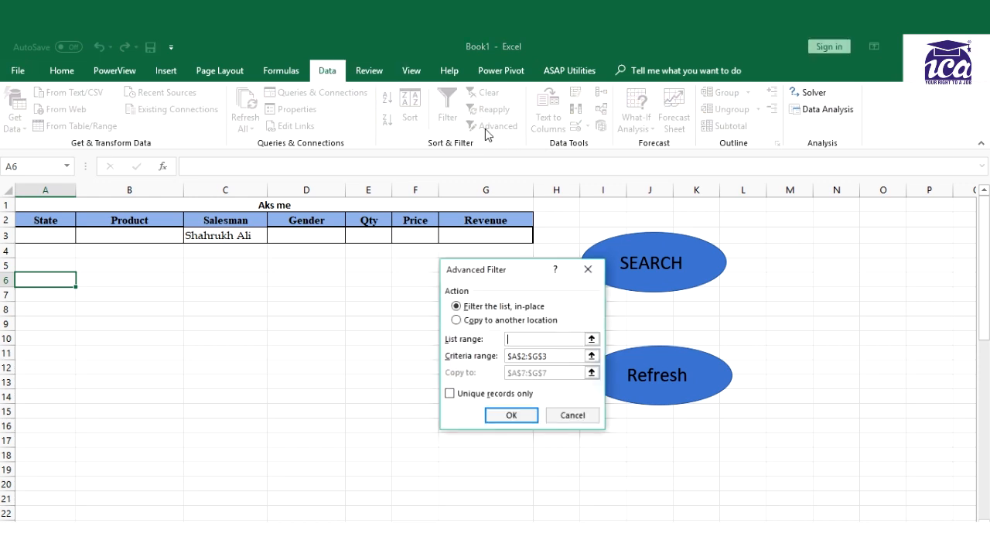
pyautogui.moveTo(518, 270); pyautogui.dragTo(580, 236)
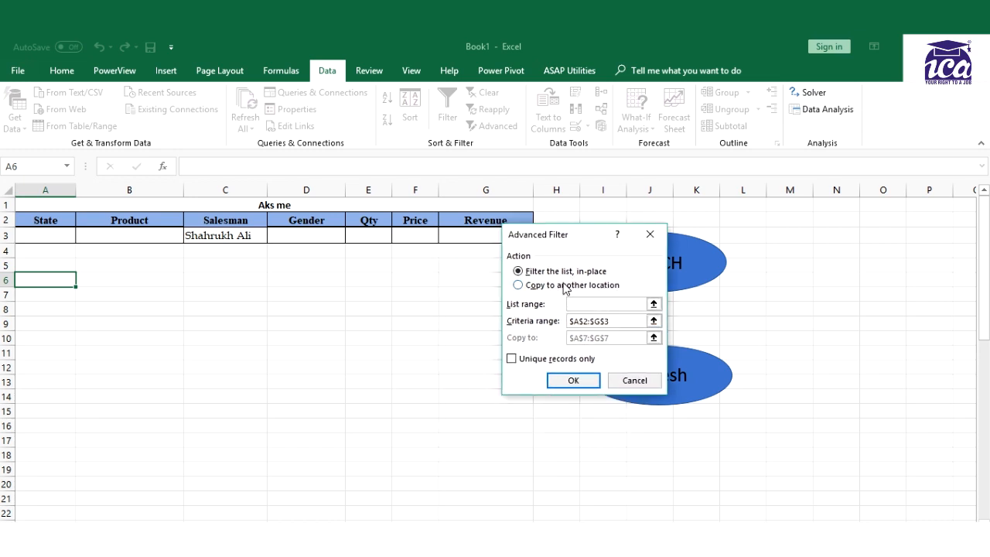
pyautogui.click(106, 534)
pyautogui.click(75, 314)
pyautogui.hotkey('ctrl', 'Up')
pyautogui.hotkey('shift', 'Right')
pyautogui.hotkey('shift', 'Right')
pyautogui.hotkey('shift', 'Right')
pyautogui.hotkey('shift', 'Right')
pyautogui.hotkey('shift', 'Right')
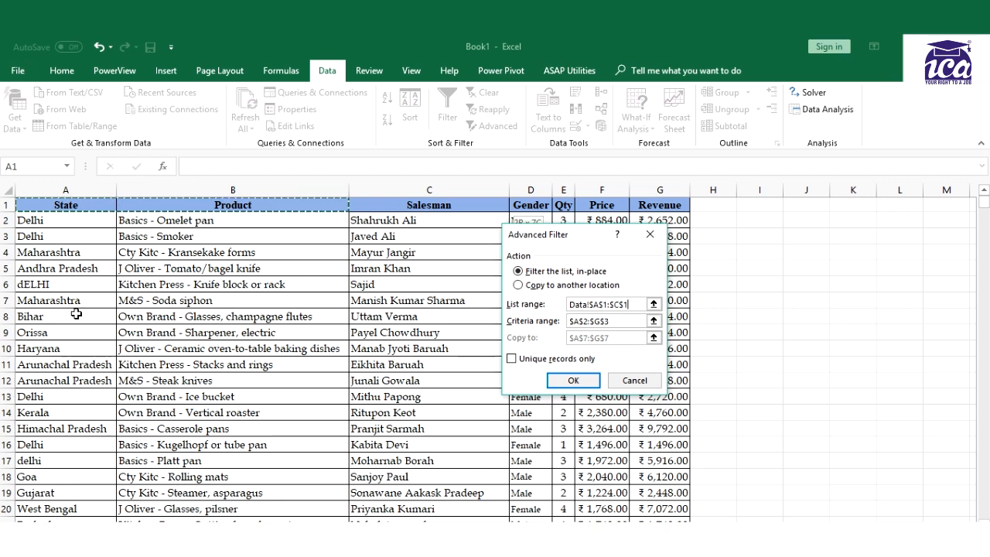
pyautogui.hotkey('shift', 'Right')
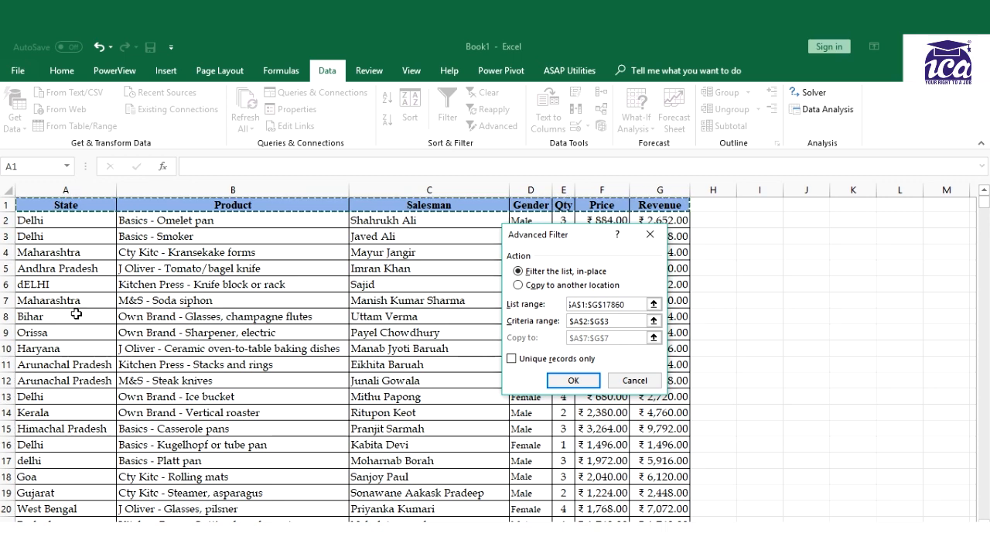
pyautogui.hotkey('ctrl', 'shift', 'Down')
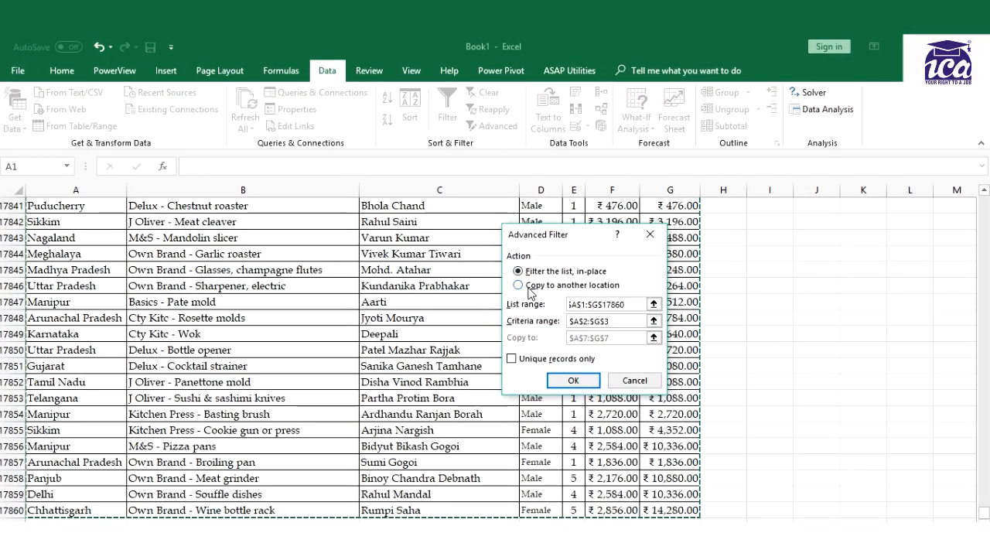
# Step: Set the filter to copy to another location, with A2:G3 on the Macro sheet as the criteria range
pyautogui.click(530, 285)
pyautogui.moveTo(610, 321); pyautogui.dragTo(569, 323)
pyautogui.moveTo(45, 221); pyautogui.dragTo(363, 221)
pyautogui.moveTo(230, 221)
pyautogui.mouseDown()
pyautogui.moveTo(221, 246)
pyautogui.moveTo(225, 236)
pyautogui.mouseUp()
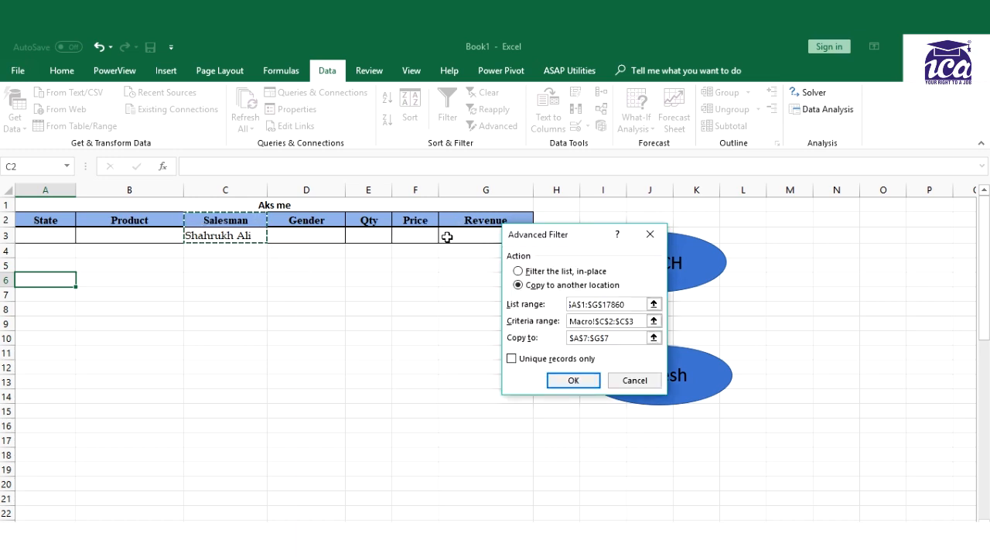
pyautogui.moveTo(27, 221); pyautogui.dragTo(464, 237)
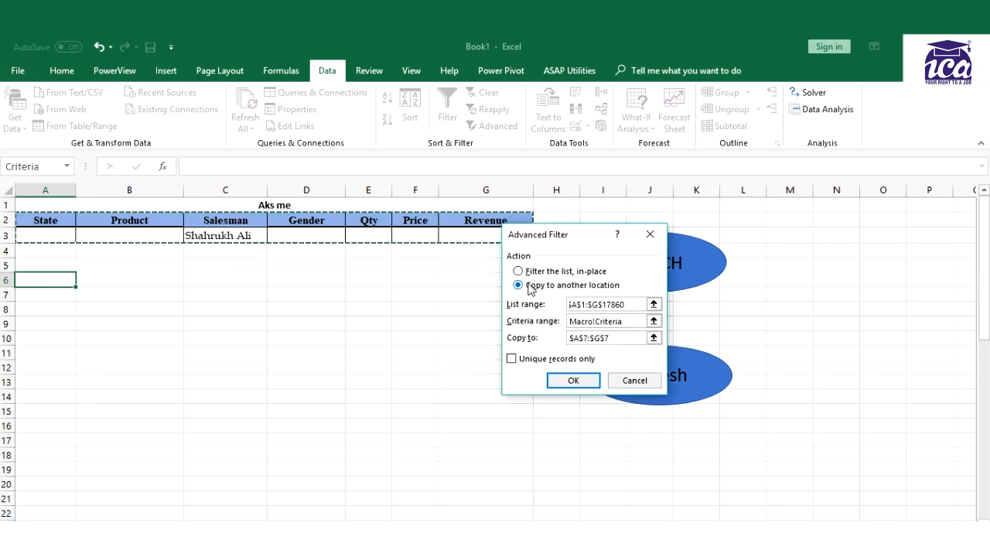
# Step: Set the filter's copy destination to cell A6 on the Macro sheet and run the filter
pyautogui.click(614, 341)
pyautogui.press('BackSpace')
pyautogui.press('BackSpace')
pyautogui.press('BackSpace')
pyautogui.press('BackSpace')
pyautogui.press('BackSpace')
pyautogui.press('BackSpace')
pyautogui.press('BackSpace')
pyautogui.press('BackSpace')
pyautogui.press('BackSpace')
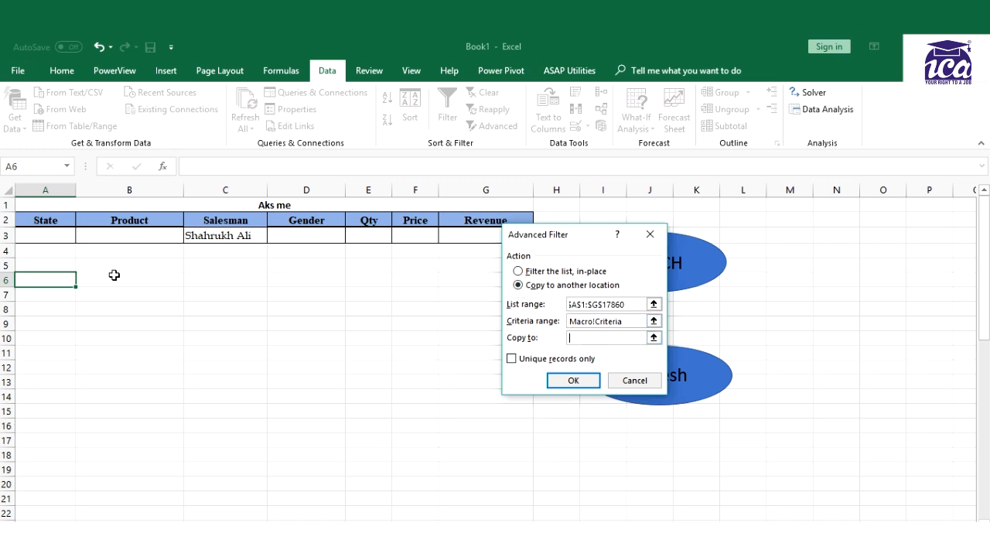
pyautogui.click(38, 283)
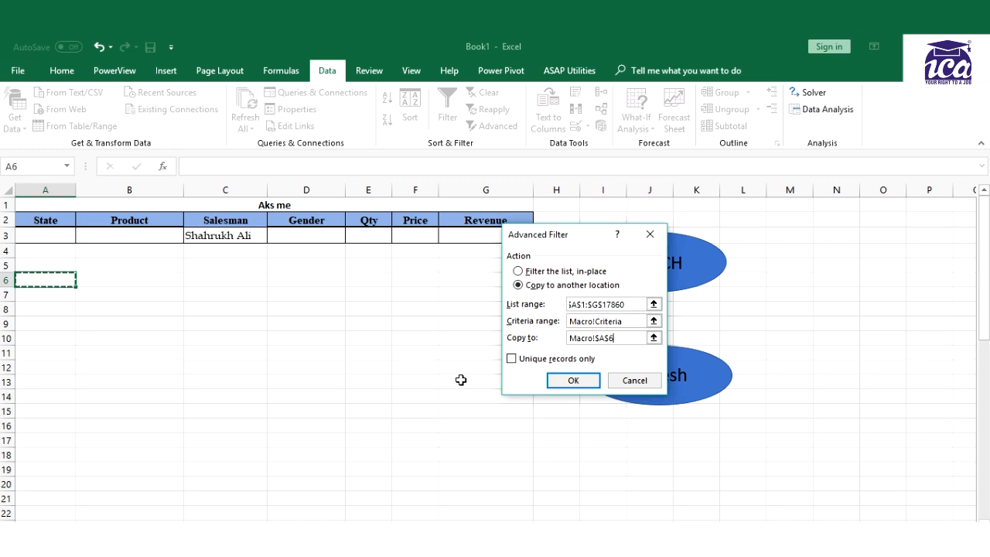
pyautogui.click(571, 381)
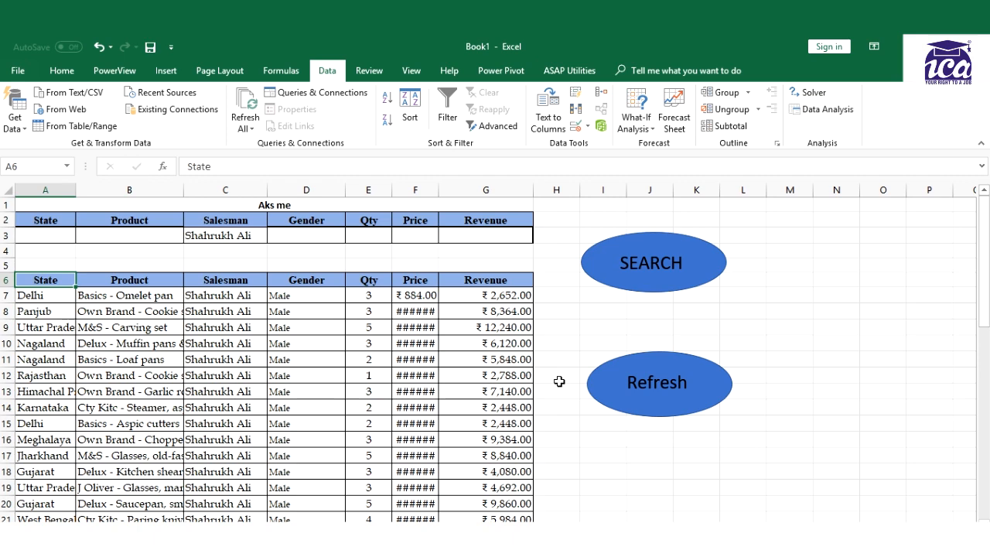
# Step: Check the extracted records from the first to the last row of the Salesman column
pyautogui.click(221, 314)
pyautogui.hotkey('ctrl', 'Down')
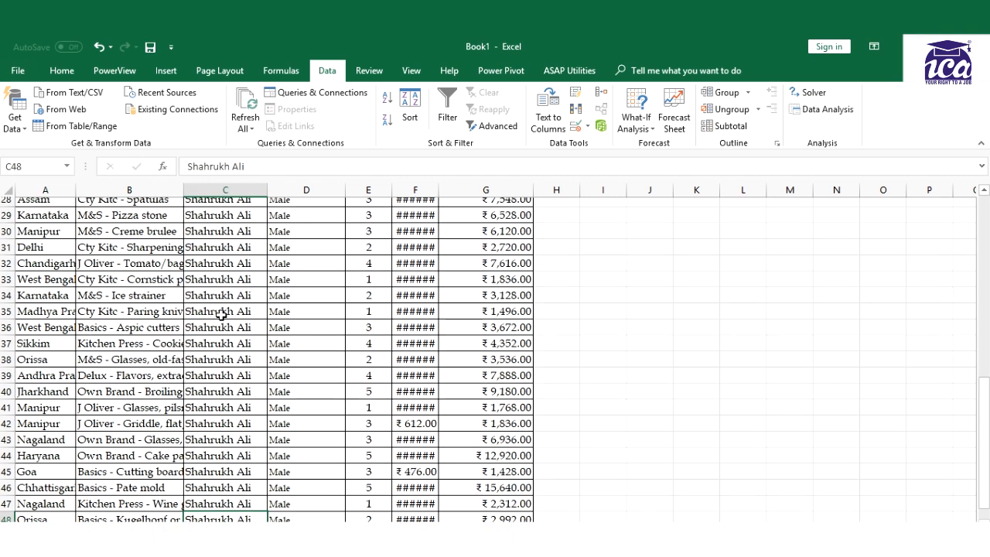
pyautogui.hotkey('ctrl', 'Up')
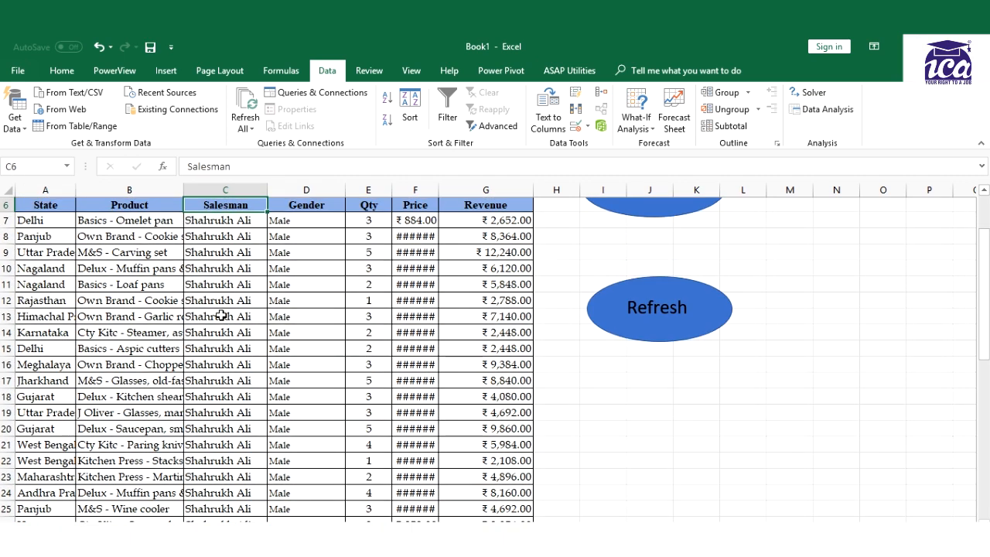
pyautogui.scroll(2, 221, 316)
pyautogui.press('Up')
pyautogui.press('Down')
pyautogui.press('Down')
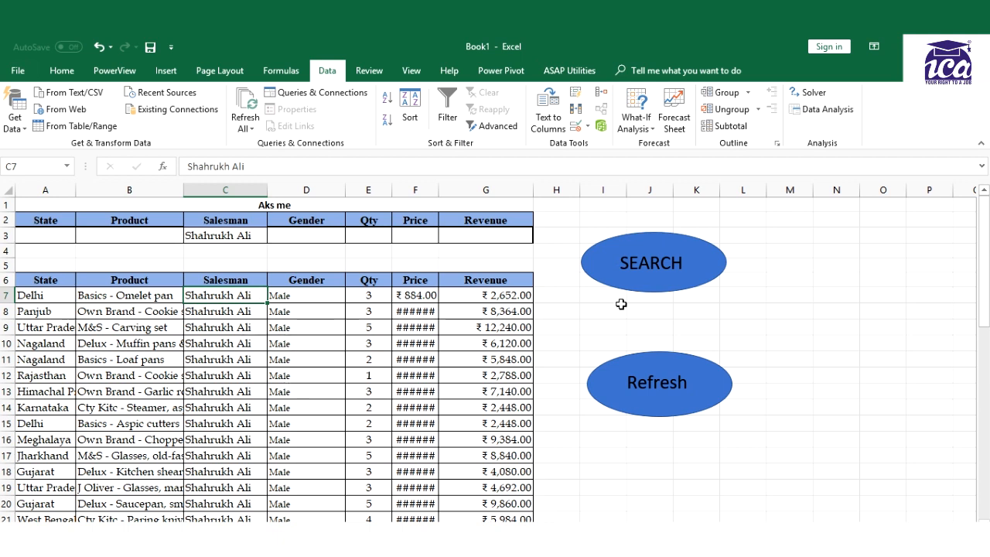
# Step: Stop recording the Search macro
pyautogui.click(410, 70)
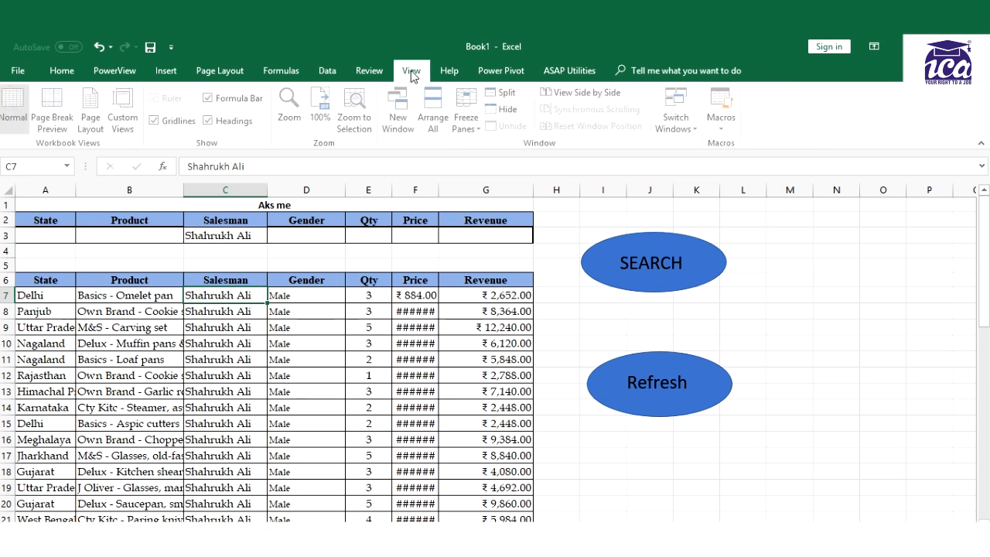
pyautogui.click(725, 127)
pyautogui.click(747, 161)
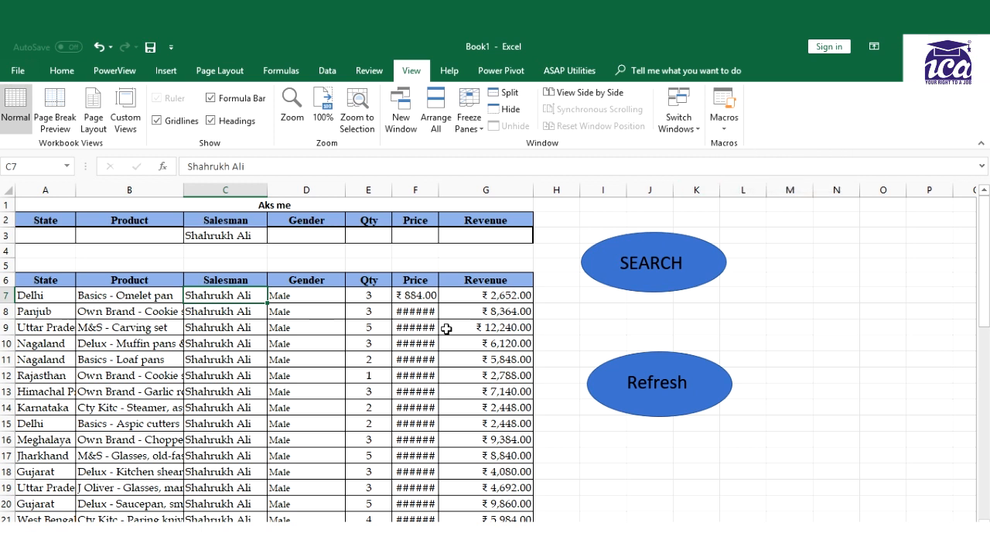
pyautogui.click(98, 236)
pyautogui.click(214, 232)
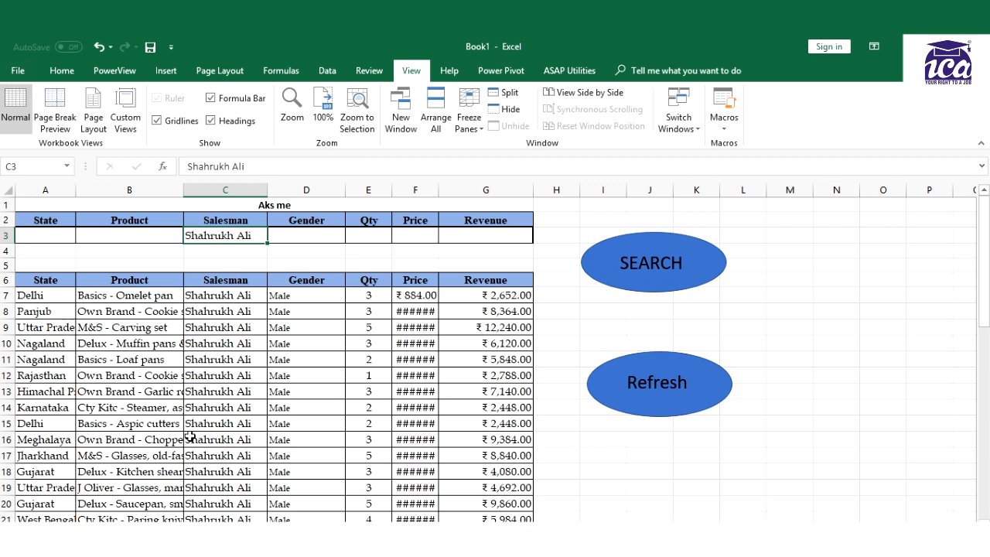
pyautogui.click(130, 238)
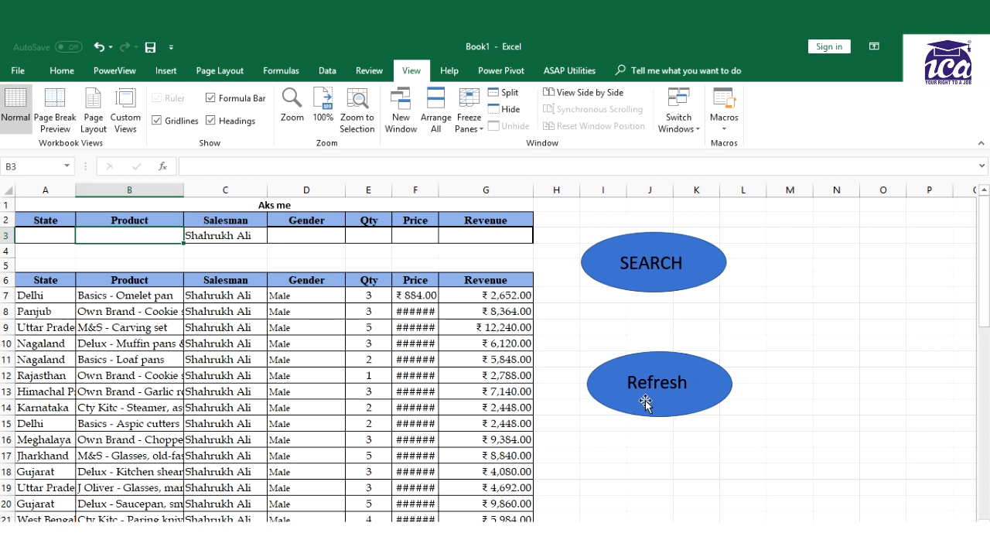
pyautogui.moveTo(40, 282); pyautogui.dragTo(475, 382)
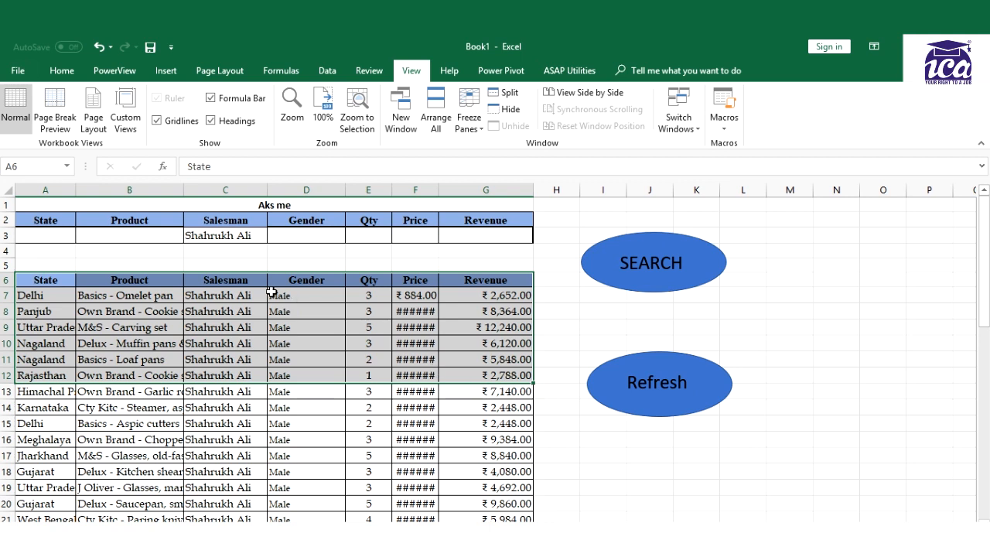
# Step: Start recording a macro named Refresh, stored in this workbook, with cell A6 selected
pyautogui.click(56, 282)
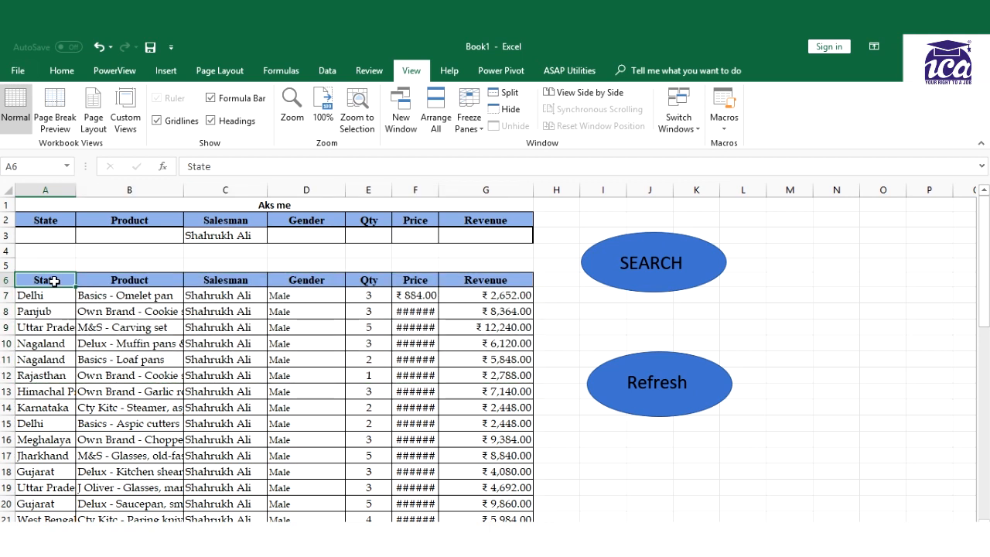
pyautogui.click(725, 127)
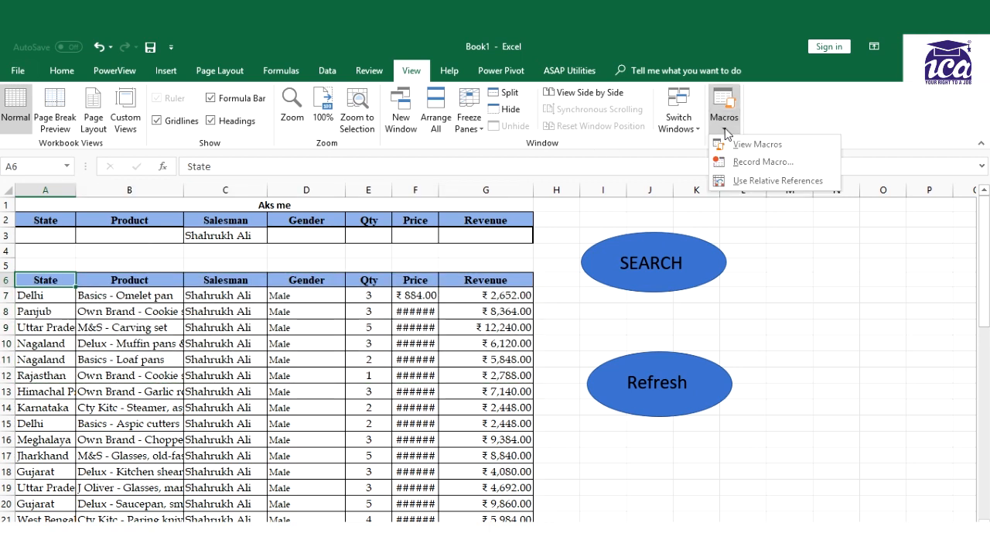
pyautogui.click(742, 161)
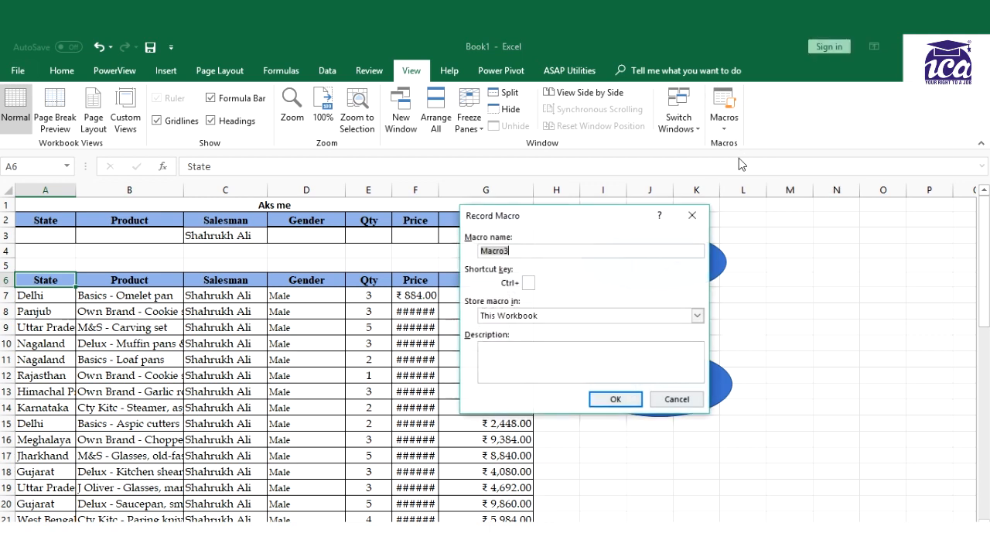
pyautogui.write('Refresh')
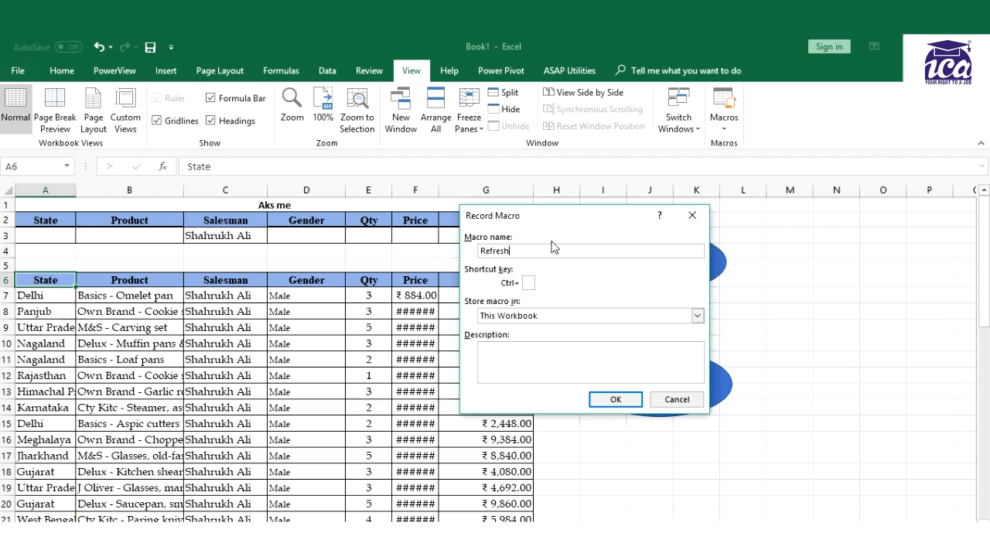
pyautogui.click(603, 397)
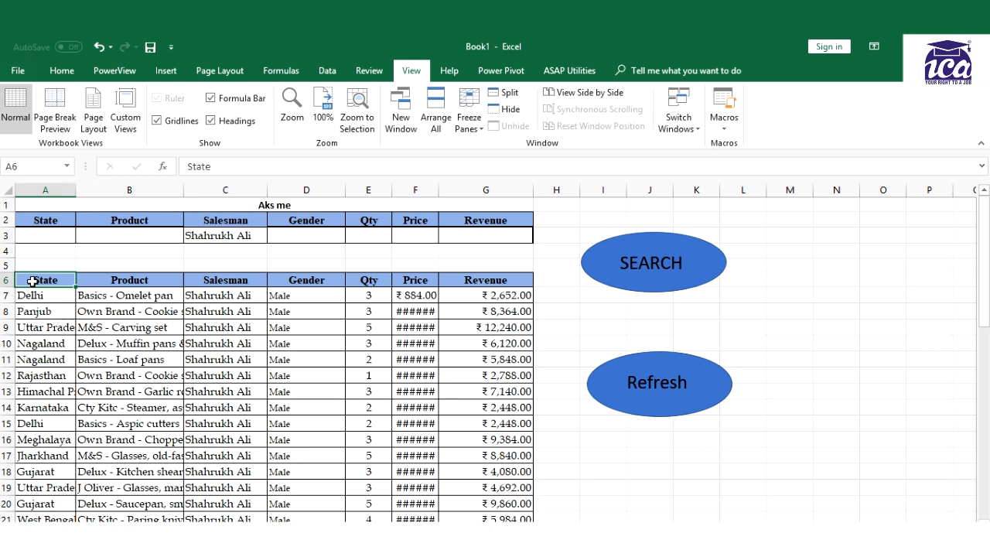
# Step: Clear all contents and formatting in columns A to G from row 6 to the sheet's last row, and return to cell A6
pyautogui.hotkey('ctrl', 'shift', 'Right')
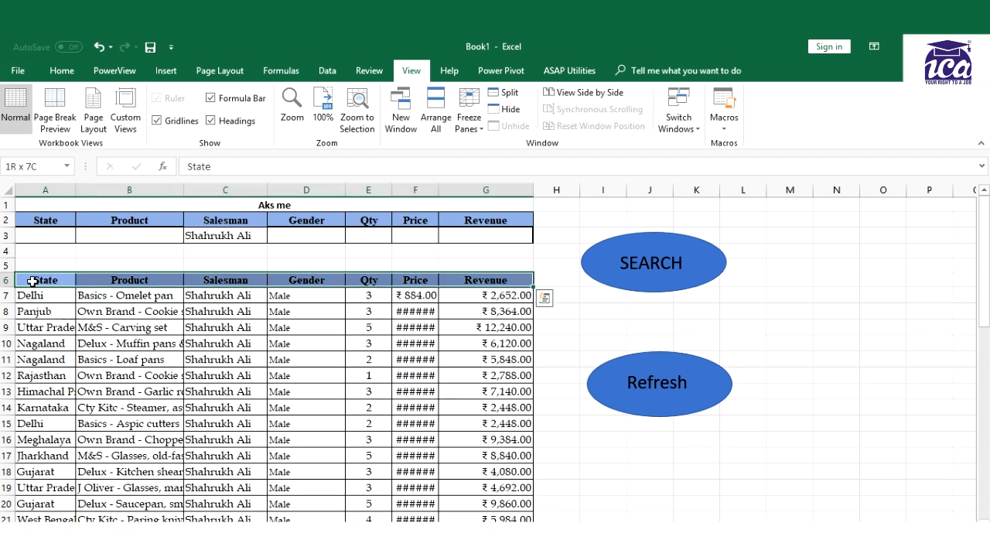
pyautogui.hotkey('ctrl', 'shift', 'Down')
pyautogui.hotkey('ctrl', 'shift', 'Down')
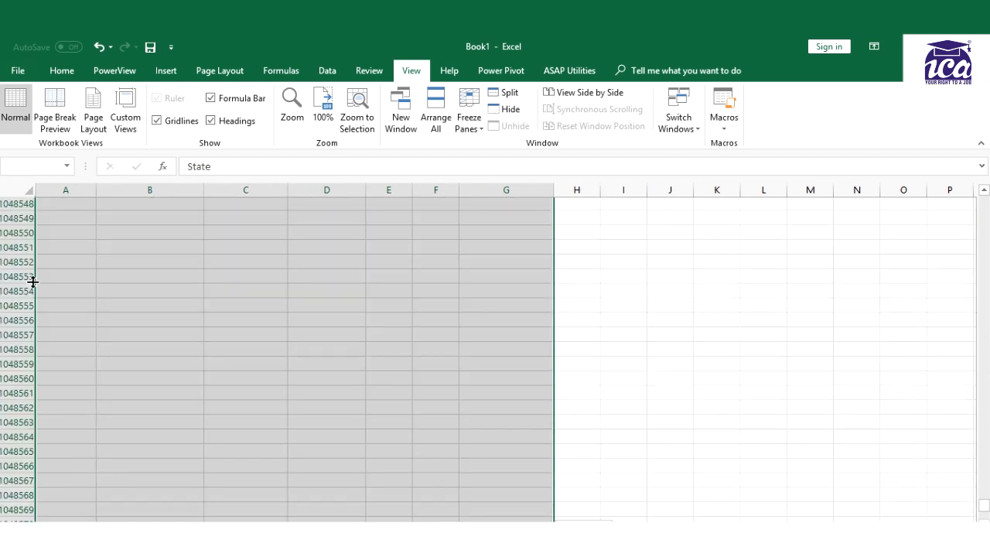
pyautogui.click(58, 71)
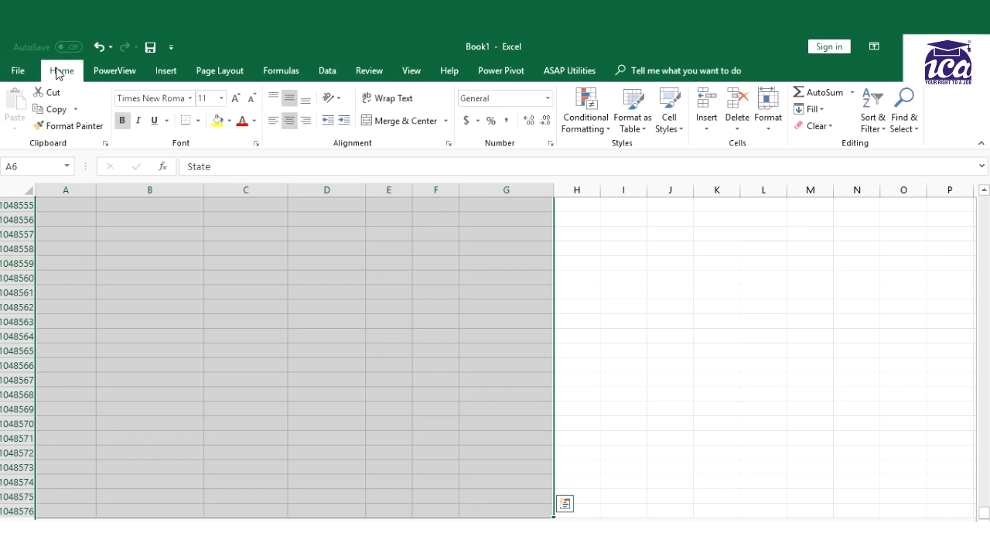
pyautogui.click(824, 126)
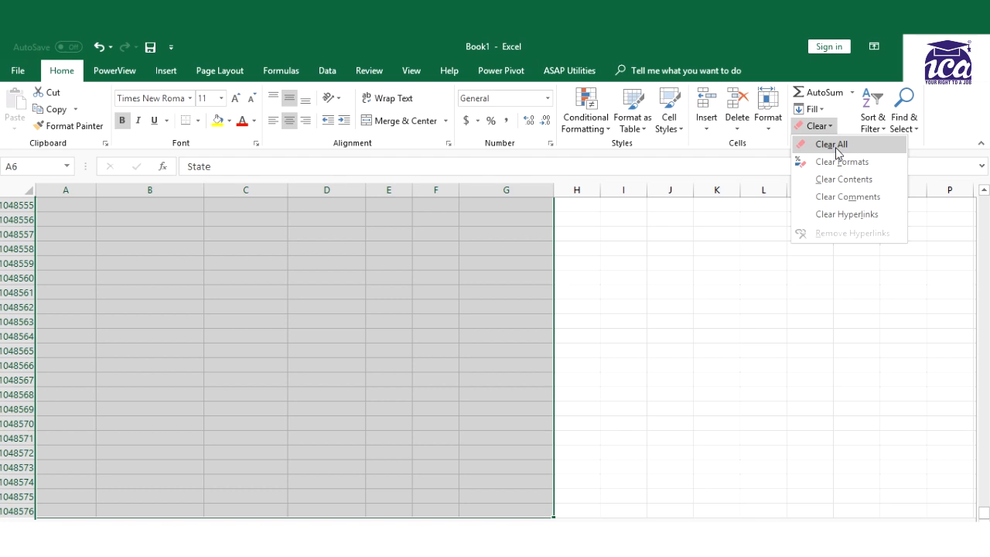
pyautogui.click(835, 153)
pyautogui.hotkey('ctrl', 'BackSpace')
pyautogui.click(48, 284)
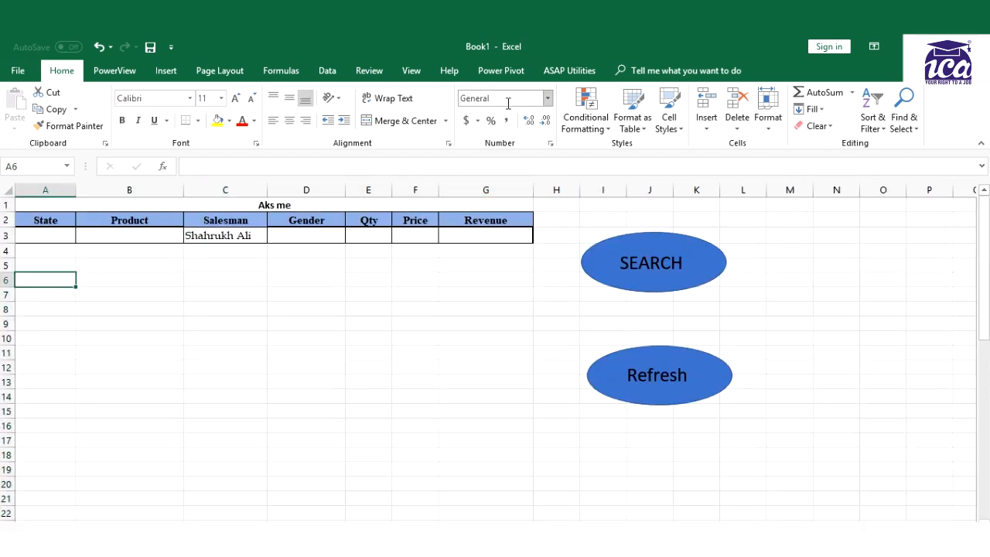
# Step: Stop recording the Refresh macro
pyautogui.click(413, 72)
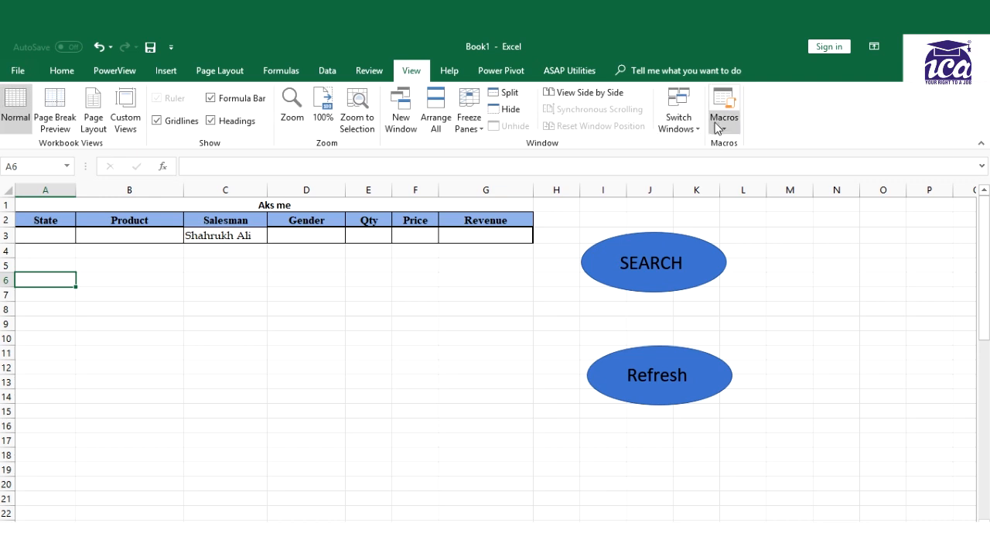
pyautogui.click(717, 128)
pyautogui.click(751, 162)
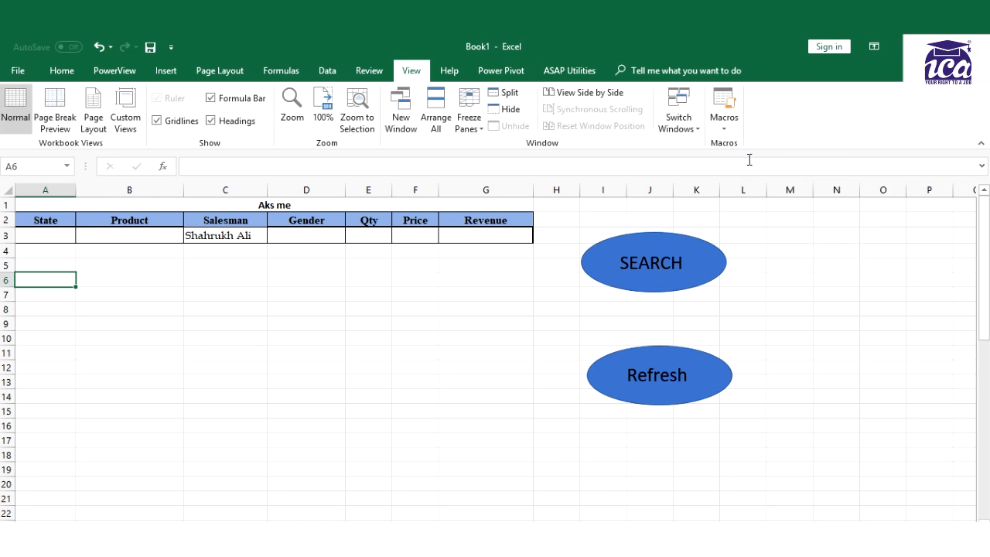
pyautogui.click(350, 326)
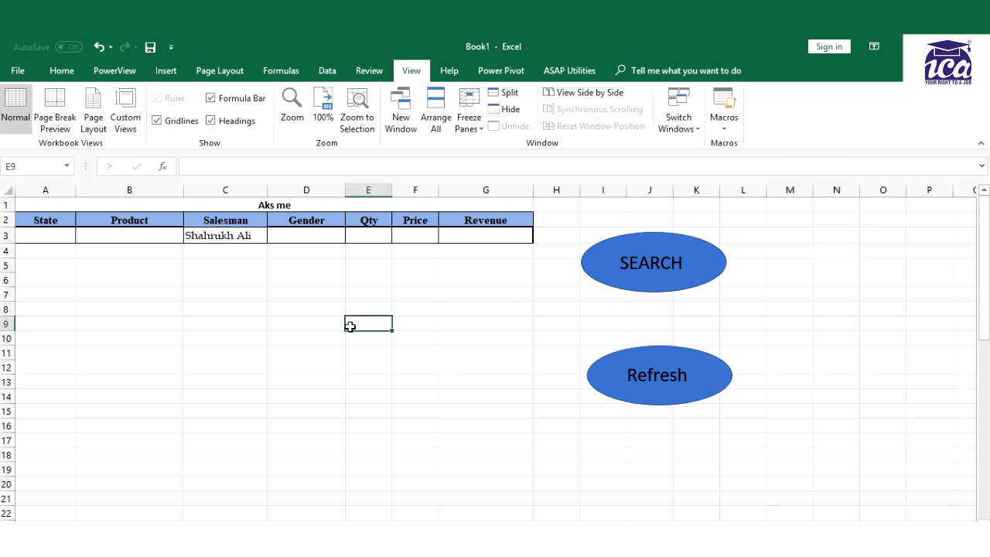
# Step: Copy a different salesman's name from the data sheet into the Salesman criteria cell C3 on the Macro sheet
pyautogui.click(98, 529)
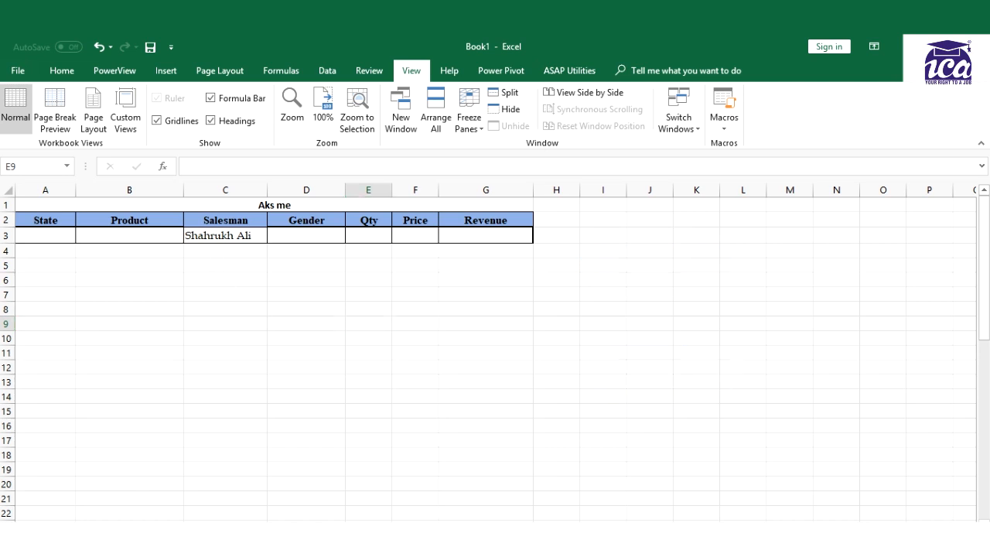
pyautogui.click(218, 240)
pyautogui.press('Right')
pyautogui.press('Up')
pyautogui.hotkey('ctrl', 'c')
pyautogui.hotkey('ctrl', 'pageup')
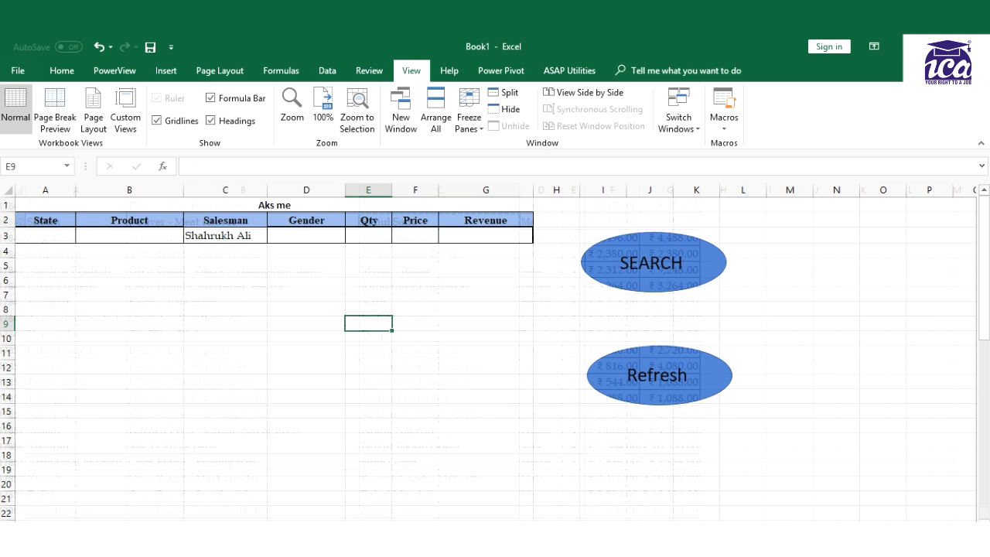
pyautogui.click(243, 240)
pyautogui.hotkey('ctrl', 'v')
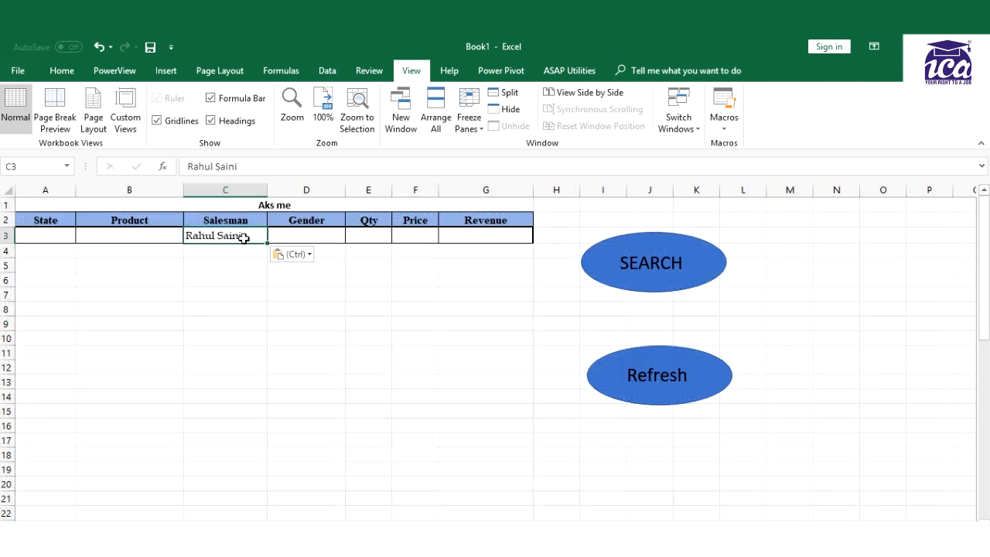
pyautogui.click(203, 303)
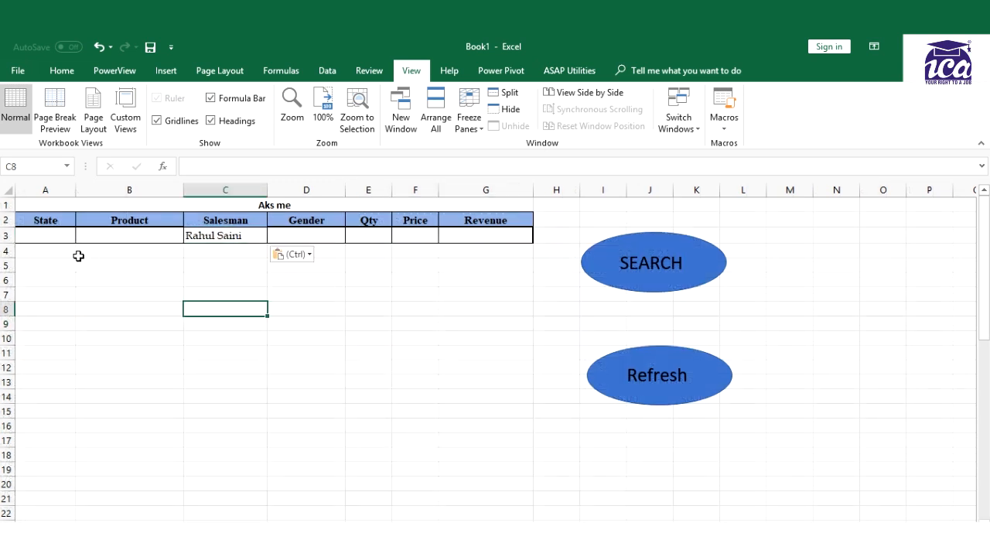
pyautogui.click(254, 231)
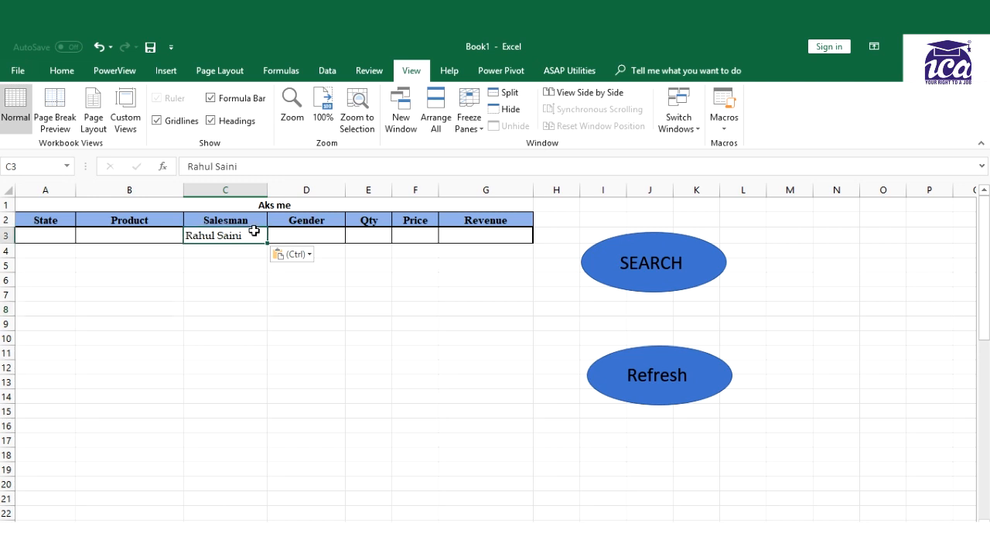
# Step: Run the Search macro from the list of macros to extract the new salesman's records
pyautogui.click(724, 130)
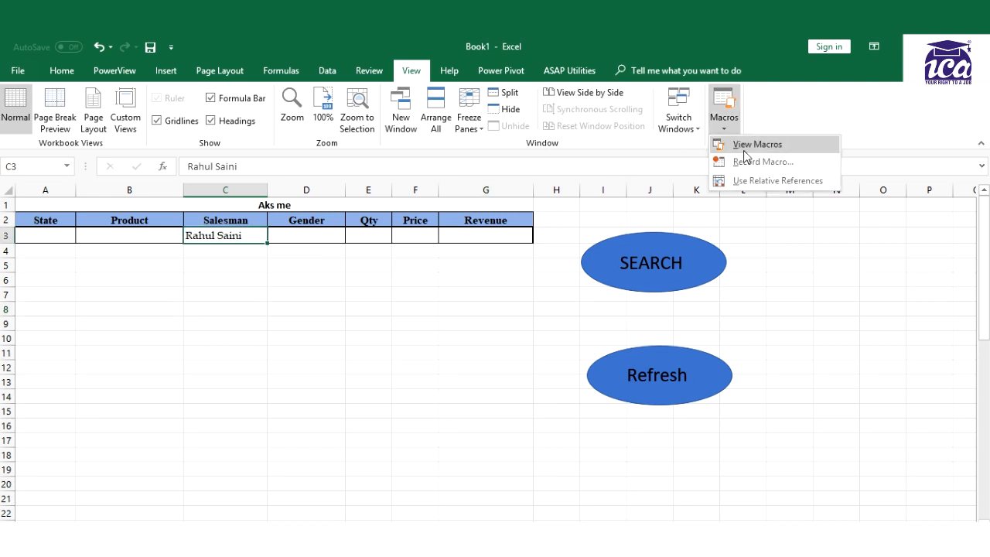
pyautogui.click(741, 147)
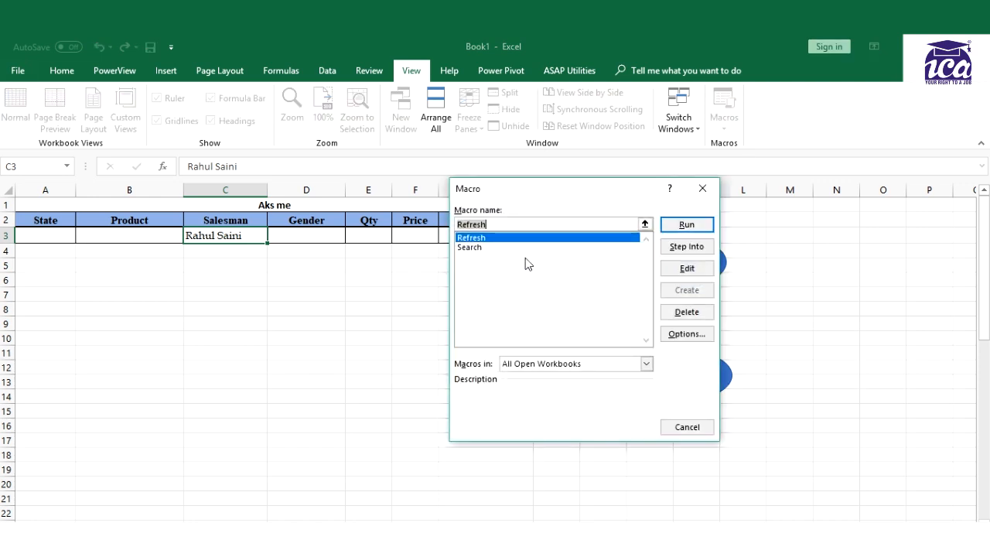
pyautogui.click(466, 247)
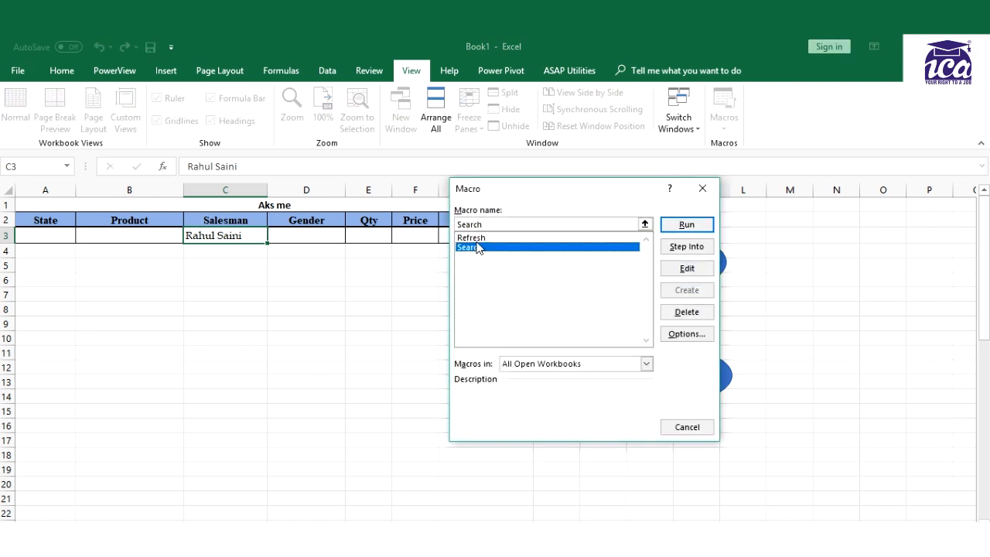
pyautogui.click(475, 239)
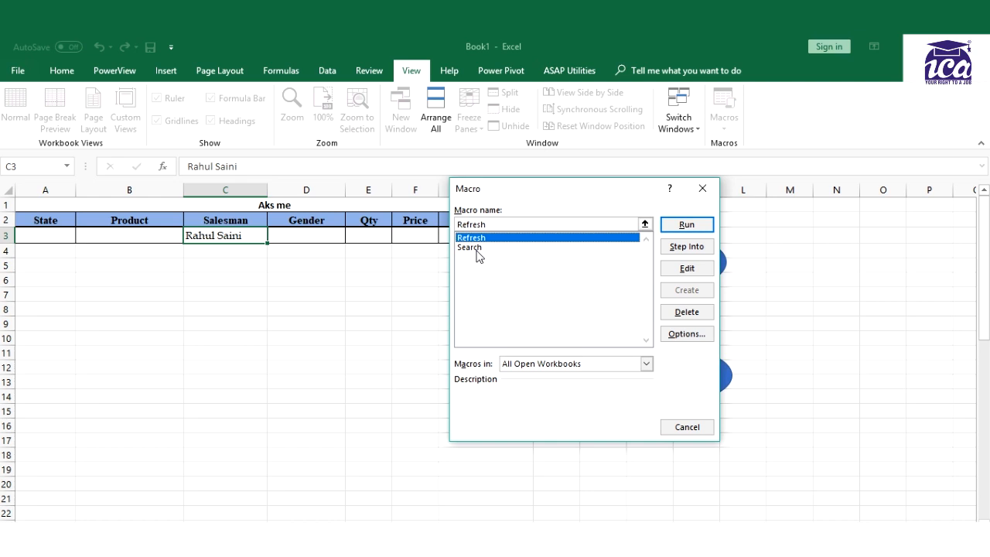
pyautogui.click(477, 248)
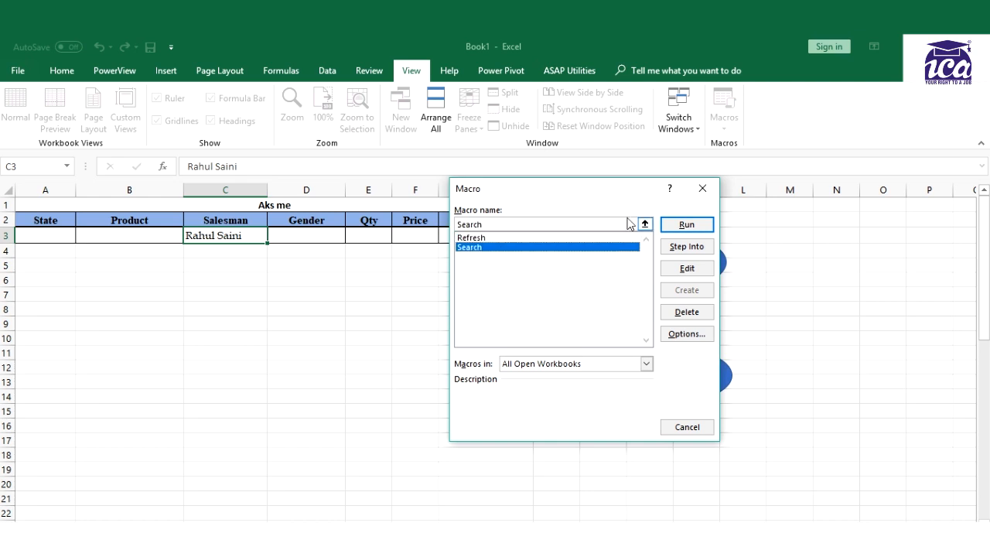
pyautogui.click(685, 224)
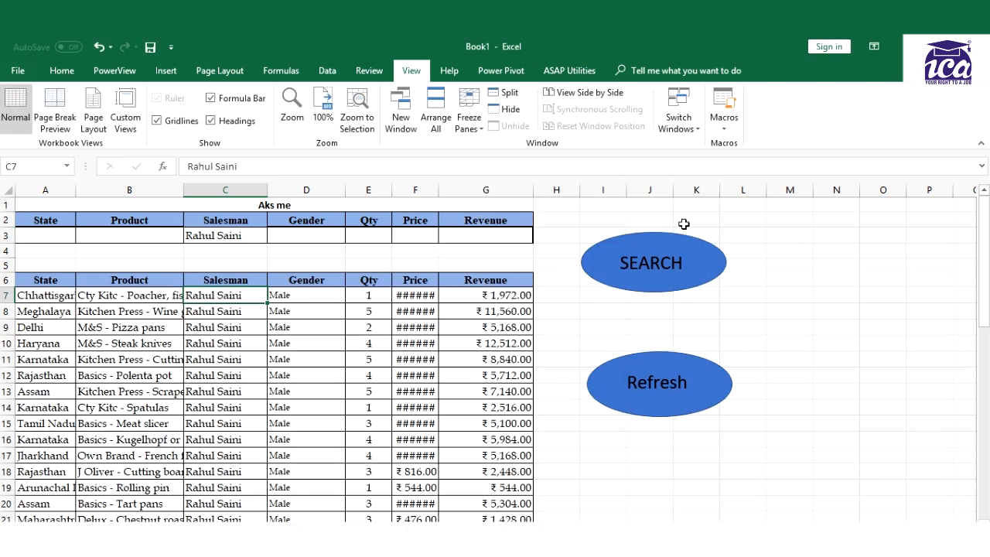
# Step: Check the extracted records from the first row down to the last, and return to the beginning of the sheet
pyautogui.click(146, 312)
pyautogui.press('Left')
pyautogui.press('Down')
pyautogui.press('Down')
pyautogui.press('Down')
pyautogui.press('Down')
pyautogui.press('Down')
pyautogui.press('Down')
pyautogui.press('Down')
pyautogui.press('Down')
pyautogui.press('Down')
pyautogui.press('Down')
pyautogui.press('Down')
pyautogui.press('Down')
pyautogui.press('Down')
pyautogui.press('Down')
pyautogui.press('Down')
pyautogui.press('Down')
pyautogui.press('Down')
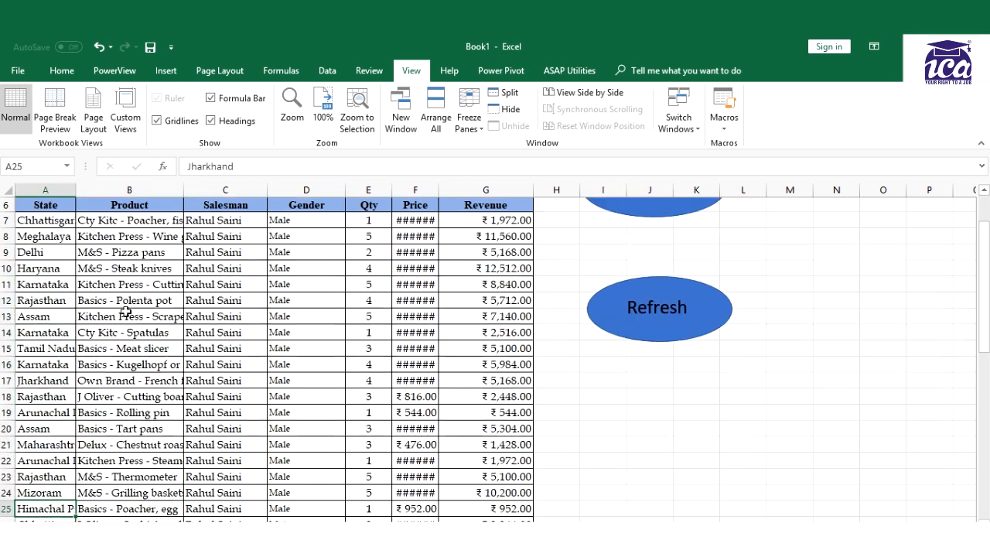
pyautogui.press('Down')
pyautogui.press('Down')
pyautogui.press('Down')
pyautogui.press('Down')
pyautogui.press('Down')
pyautogui.press('Down')
pyautogui.press('Down')
pyautogui.press('Down')
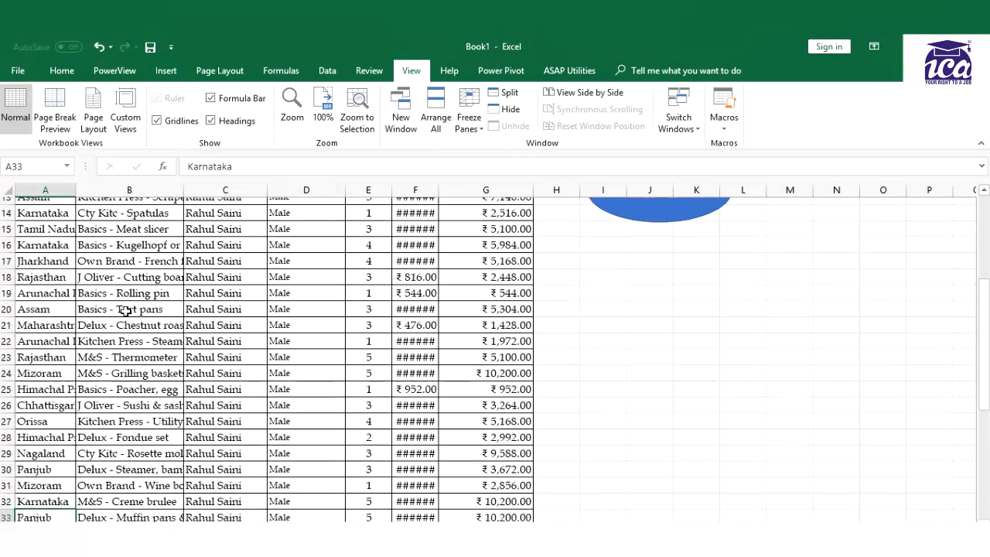
pyautogui.press('Down')
pyautogui.press('Down')
pyautogui.press('Down')
pyautogui.press('Down')
pyautogui.press('Down')
pyautogui.press('Down')
pyautogui.press('Down')
pyautogui.press('Down')
pyautogui.press('Down')
pyautogui.press('Down')
pyautogui.press('Down')
pyautogui.press('Down')
pyautogui.press('Down')
pyautogui.press('Down')
pyautogui.press('Down')
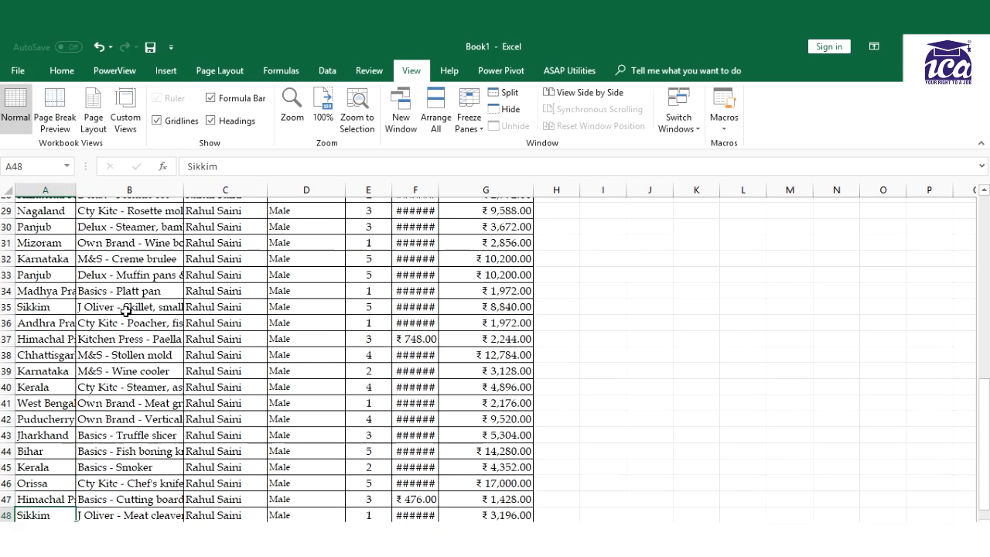
pyautogui.press('Down')
pyautogui.press('Up')
pyautogui.press('Up')
pyautogui.hotkey('ctrl', 'Up')
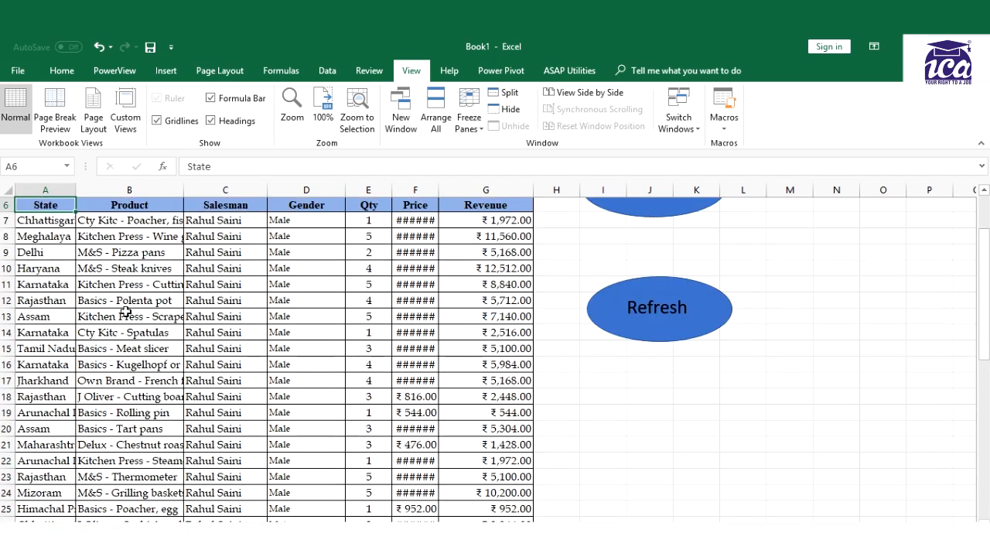
pyautogui.hotkey('ctrl', 'Home')
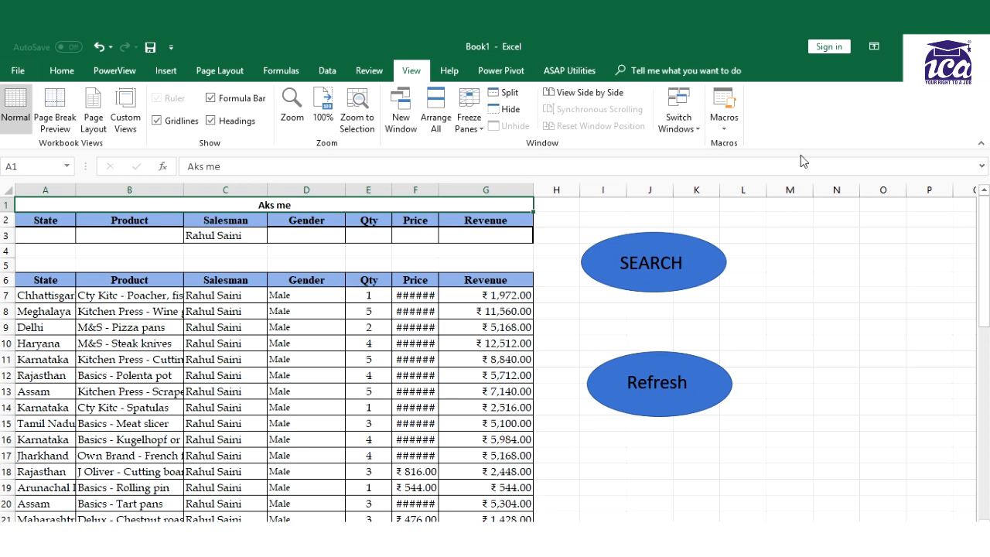
# Step: Run the Refresh macro from the list of macros to clear the extracted records
pyautogui.click(730, 130)
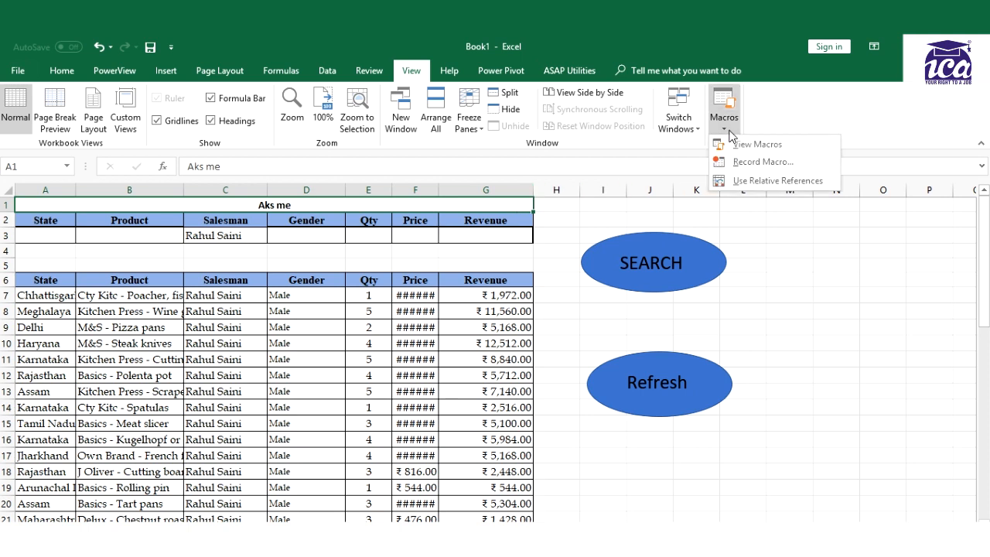
pyautogui.click(752, 145)
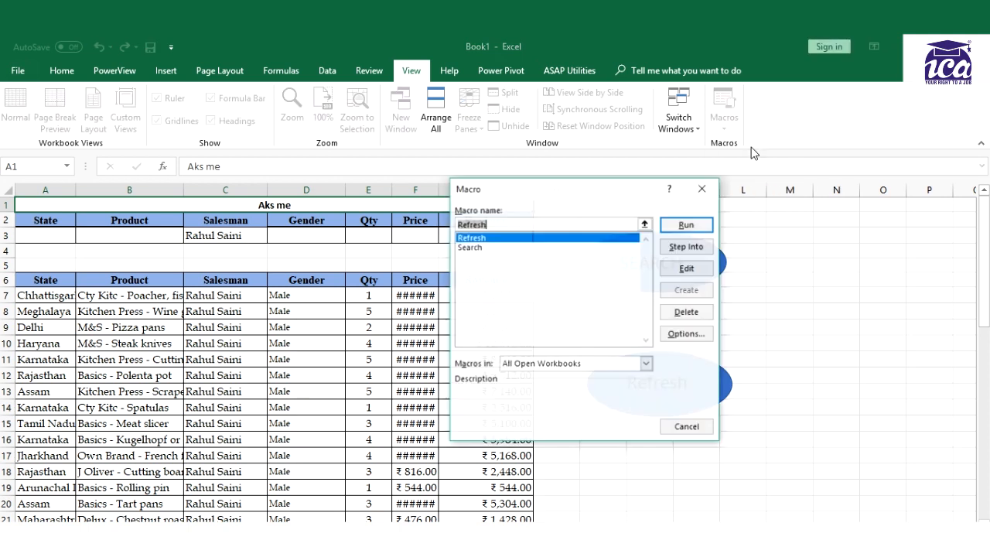
pyautogui.click(698, 225)
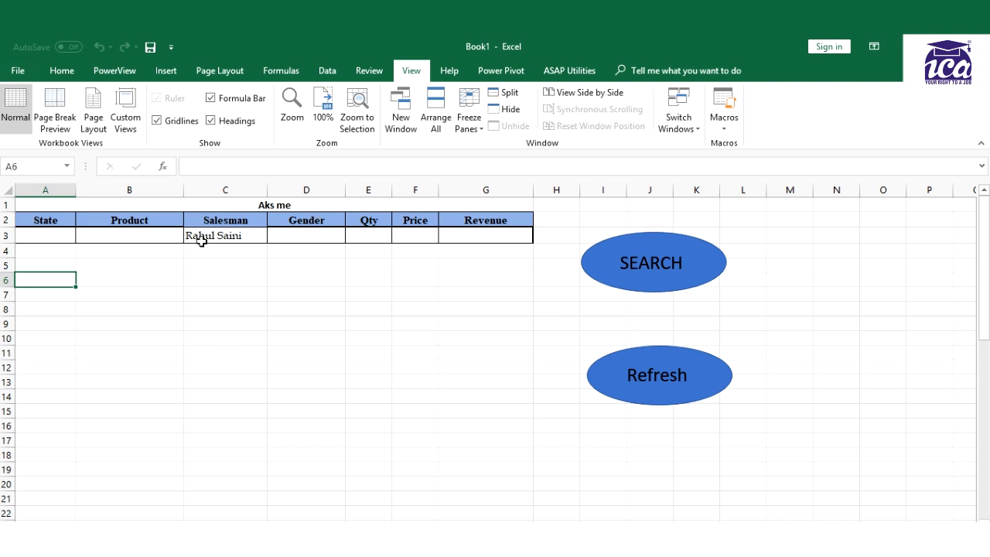
pyautogui.click(147, 239)
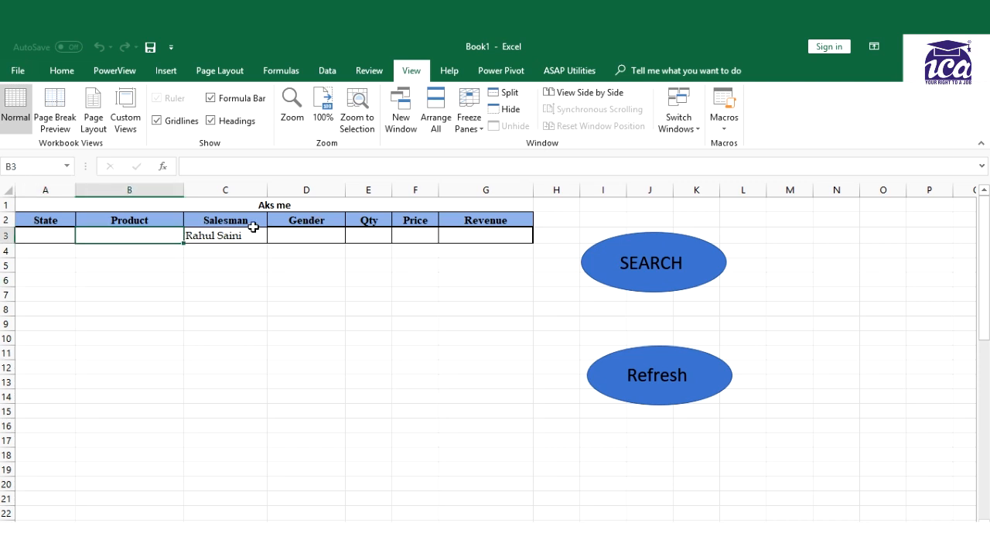
pyautogui.click(733, 131)
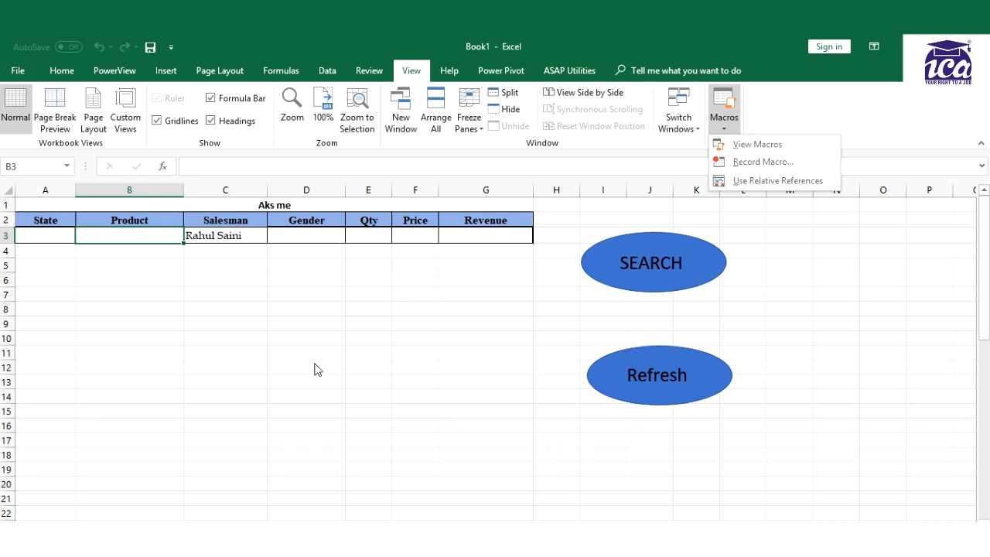
pyautogui.click(215, 402)
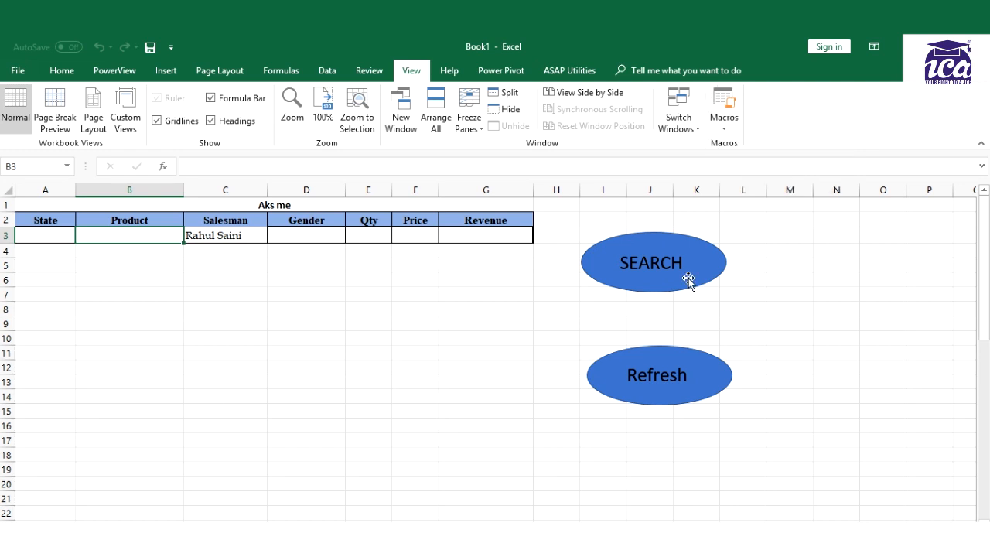
# Step: Assign the Search macro to the SEARCH oval on the Macro sheet
pyautogui.click(200, 236)
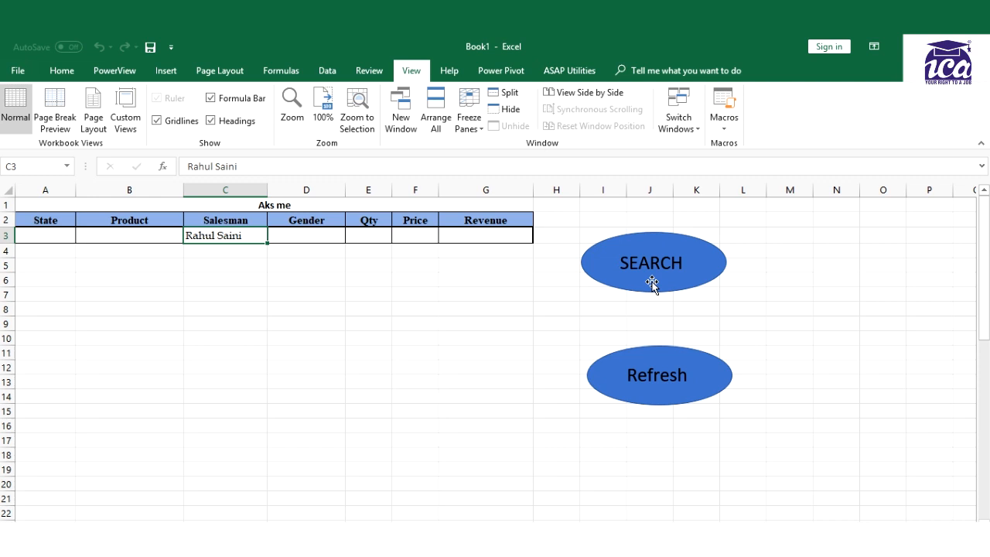
pyautogui.click(651, 243)
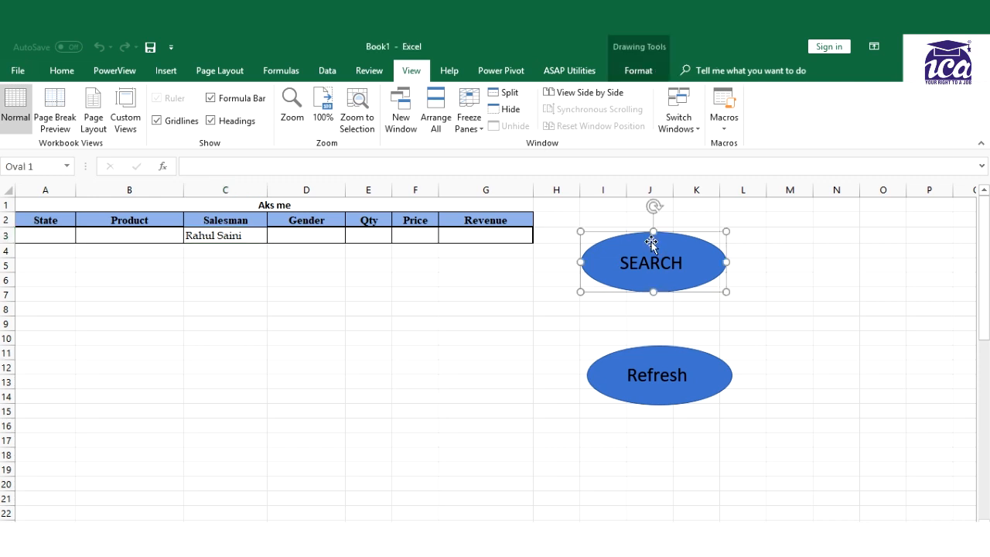
pyautogui.rightClick(652, 242)
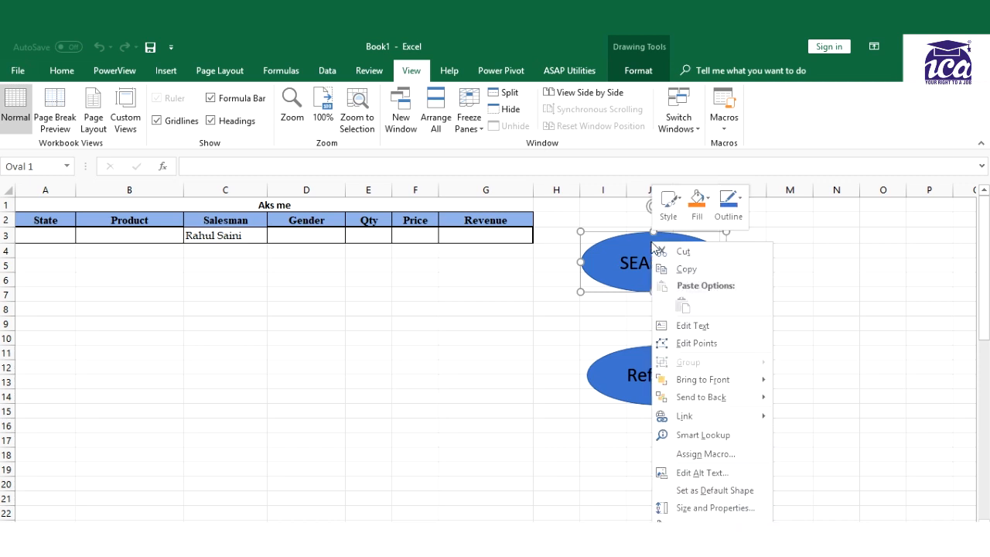
pyautogui.click(733, 459)
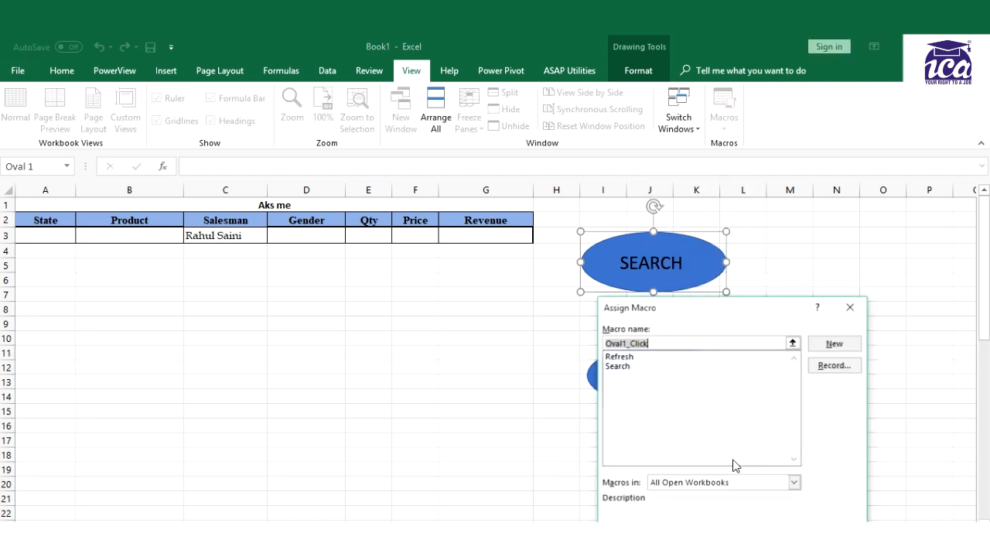
pyautogui.click(618, 366)
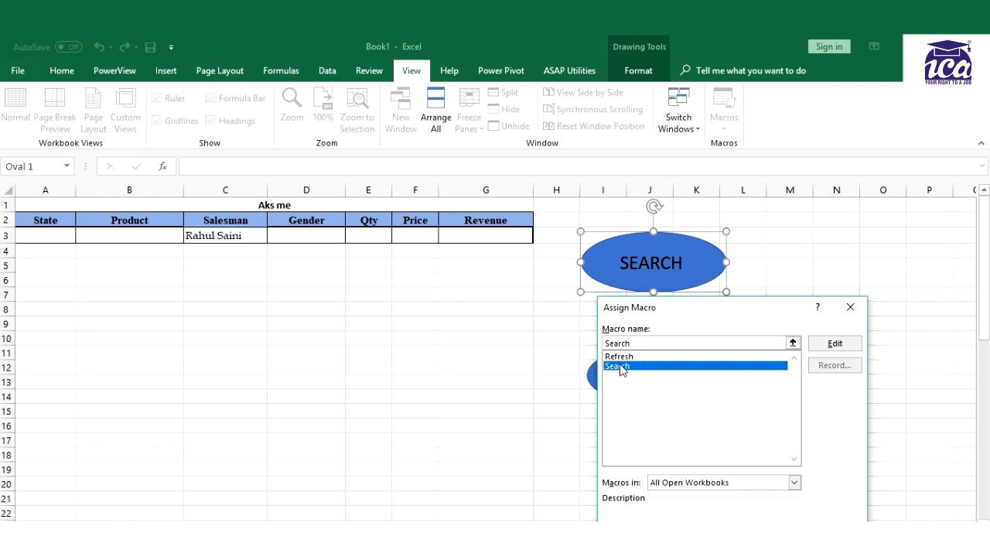
pyautogui.click(775, 540)
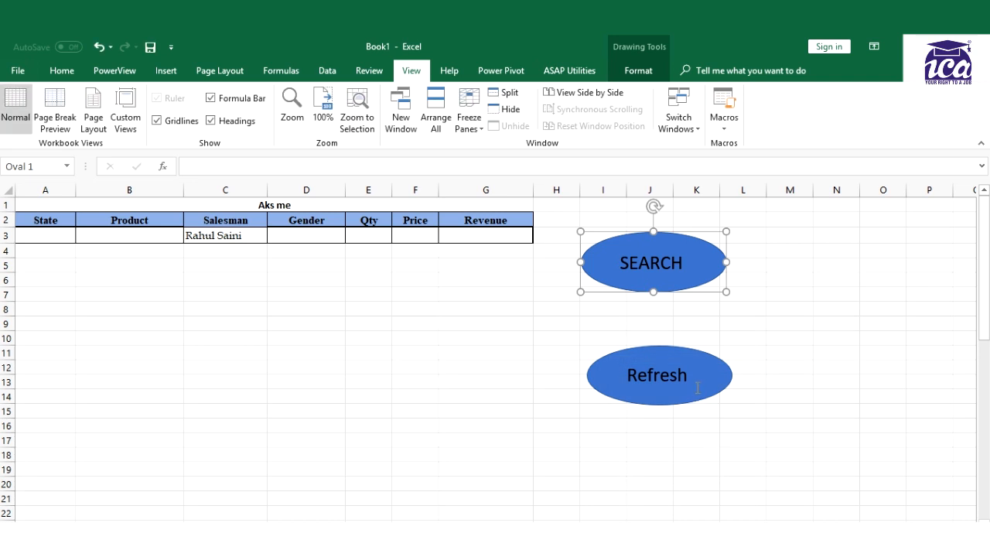
# Step: Assign the Refresh macro to the Refresh oval
pyautogui.click(698, 389)
pyautogui.click(681, 352)
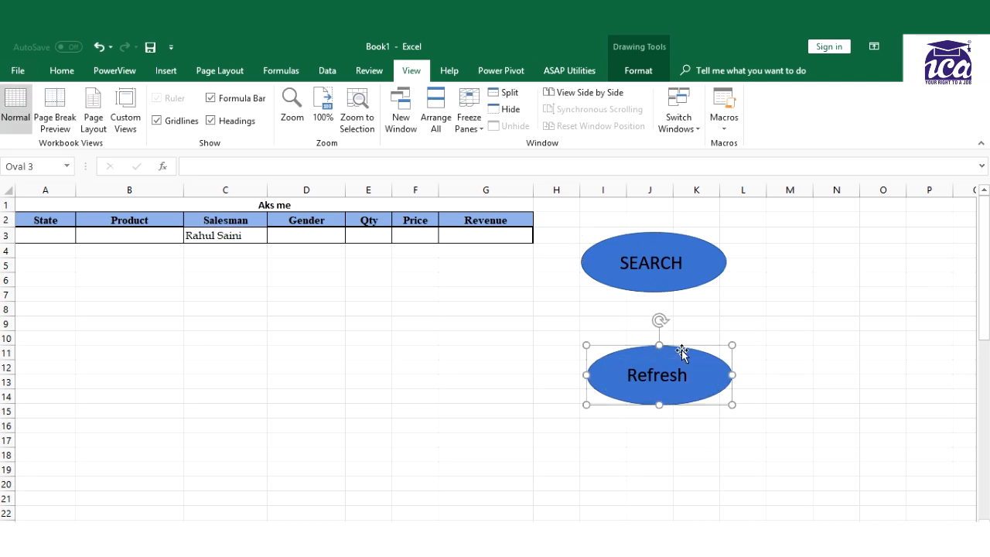
pyautogui.rightClick(681, 354)
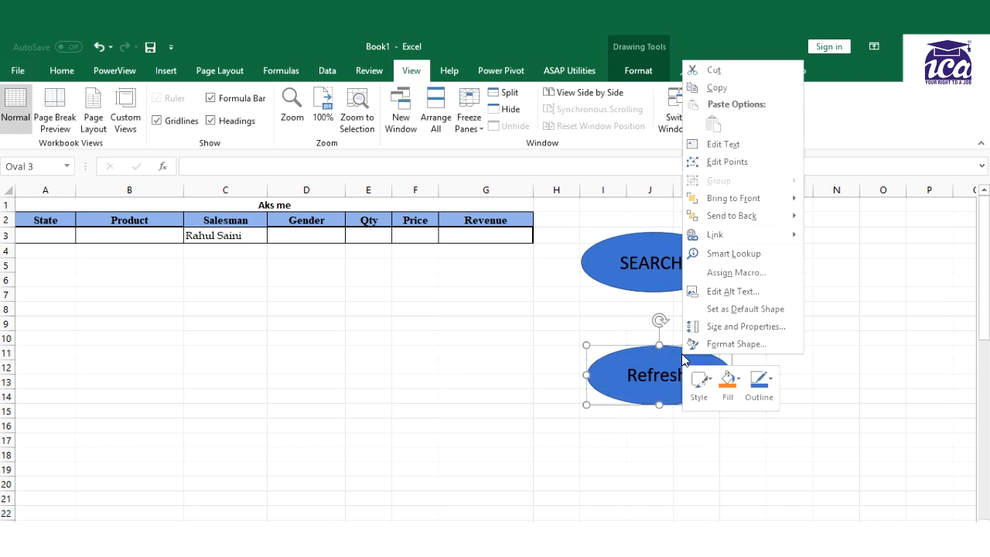
pyautogui.click(716, 280)
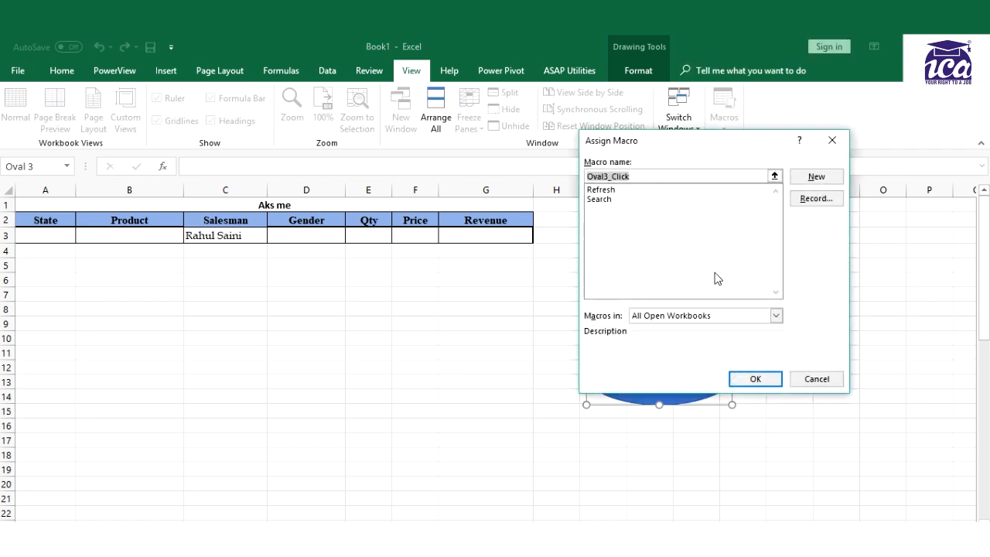
pyautogui.click(611, 190)
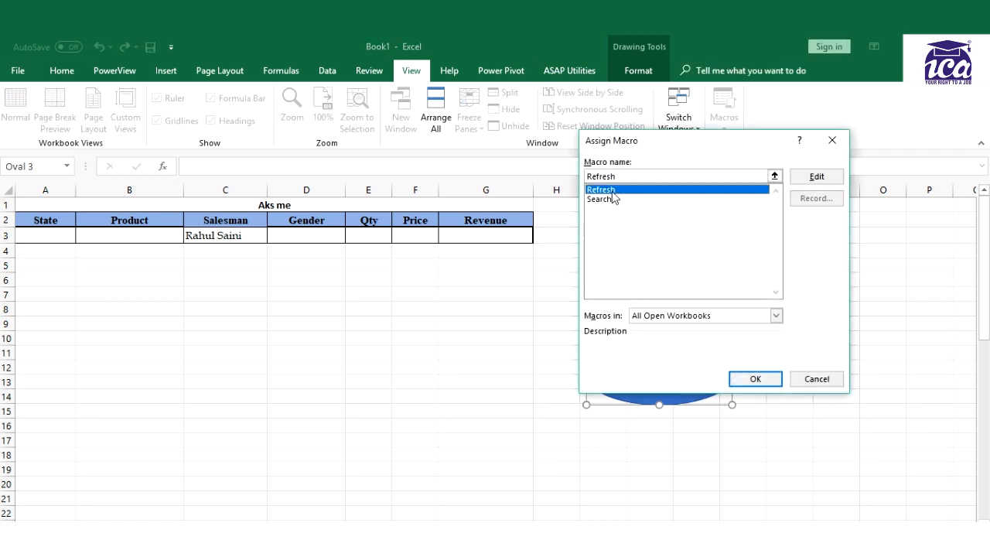
pyautogui.click(756, 378)
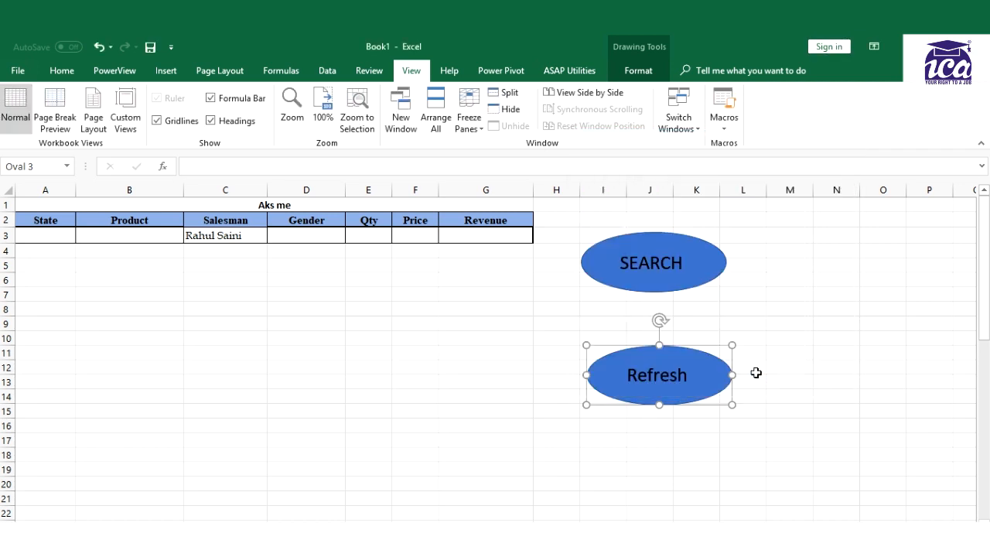
# Step: Test both shapes by extracting the salesman's records with SEARCH and clearing them with Refresh
pyautogui.click(455, 281)
pyautogui.click(663, 283)
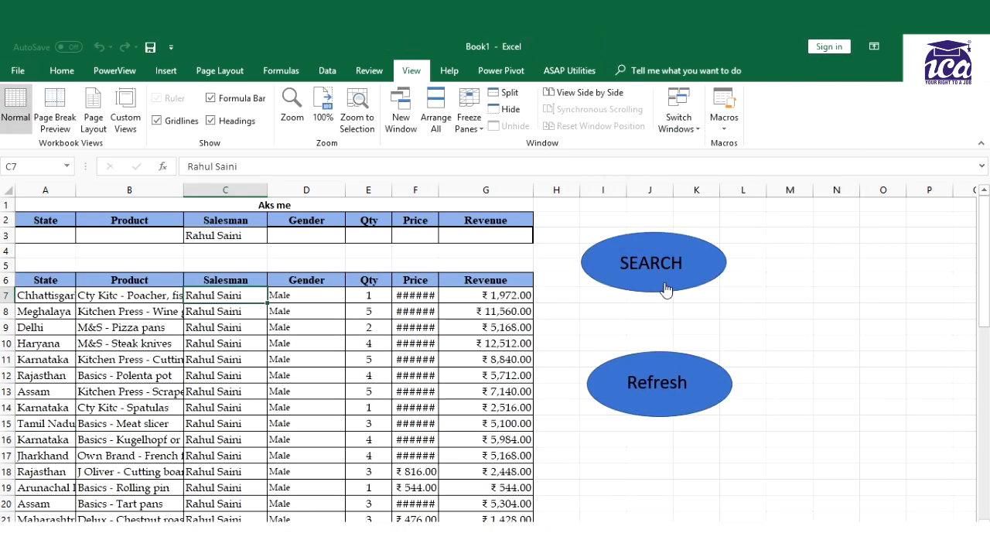
pyautogui.click(658, 408)
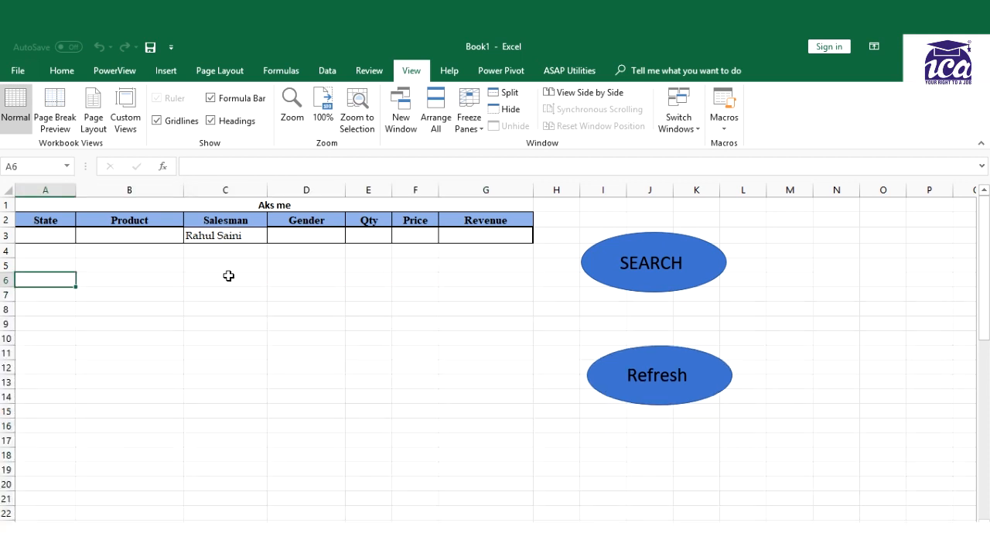
# Step: Enter >10 as the Qty criterion in cell E3
pyautogui.click(372, 236)
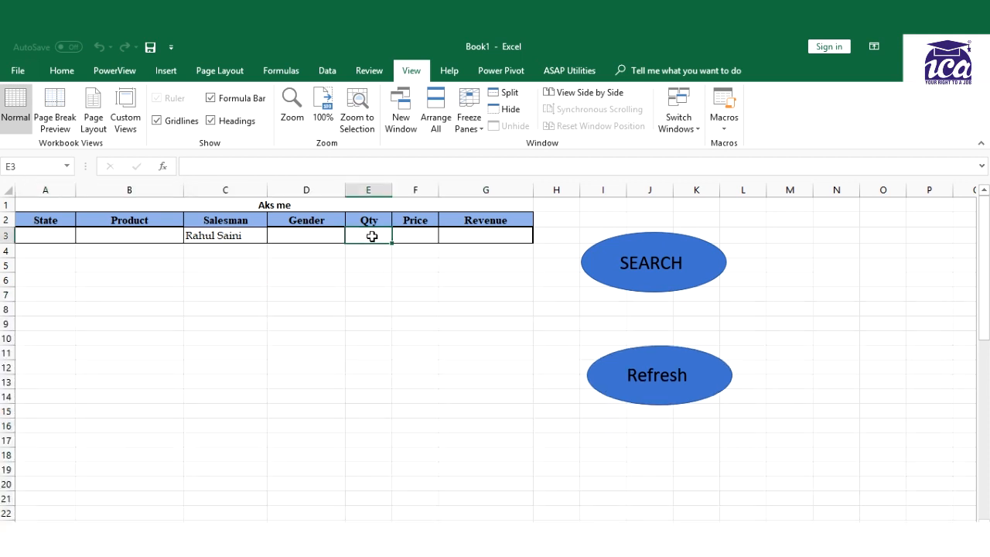
pyautogui.write('>1')
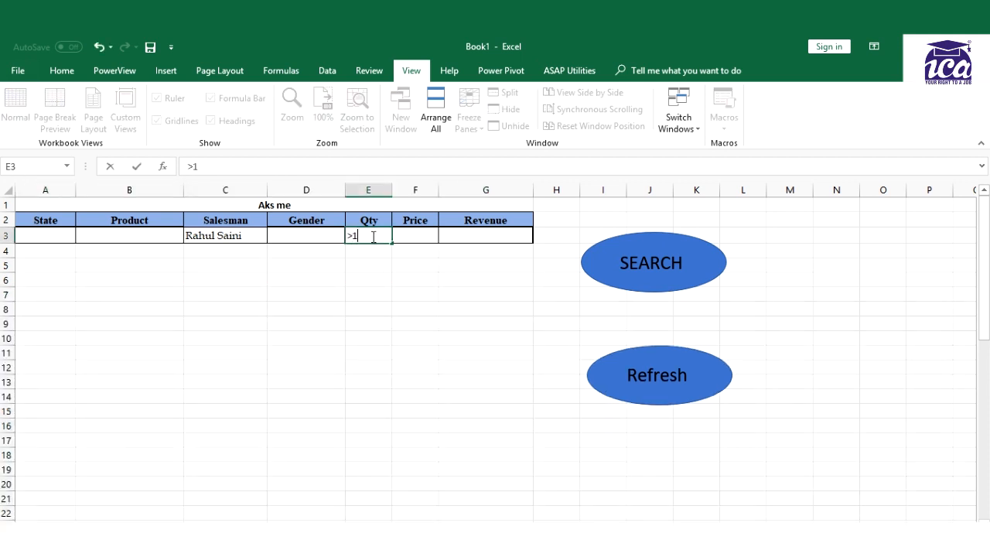
pyautogui.write('0')
pyautogui.press('Return')
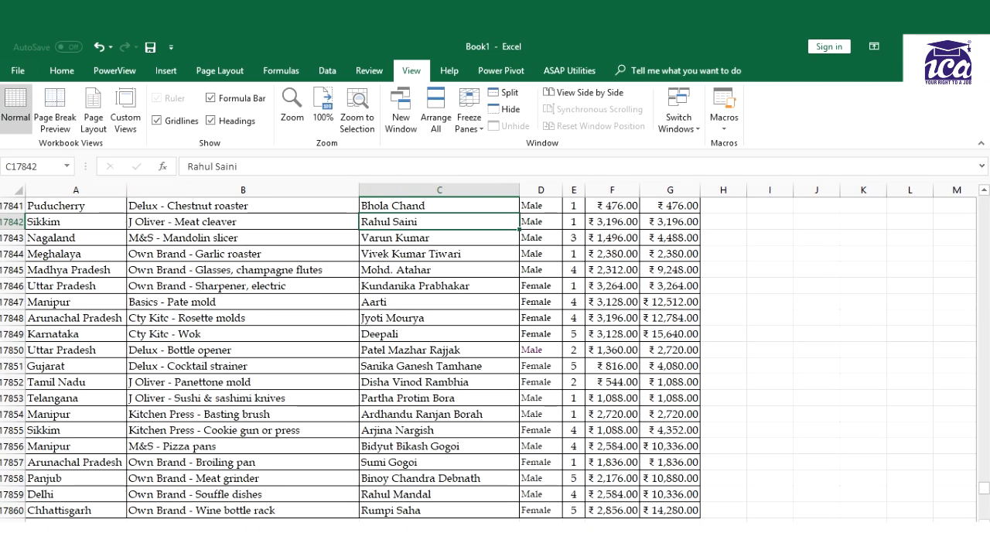
# Step: Check the typical quantities in the Qty column of the data sheet
pyautogui.click(510, 303)
pyautogui.hotkey('ctrl', 'Right')
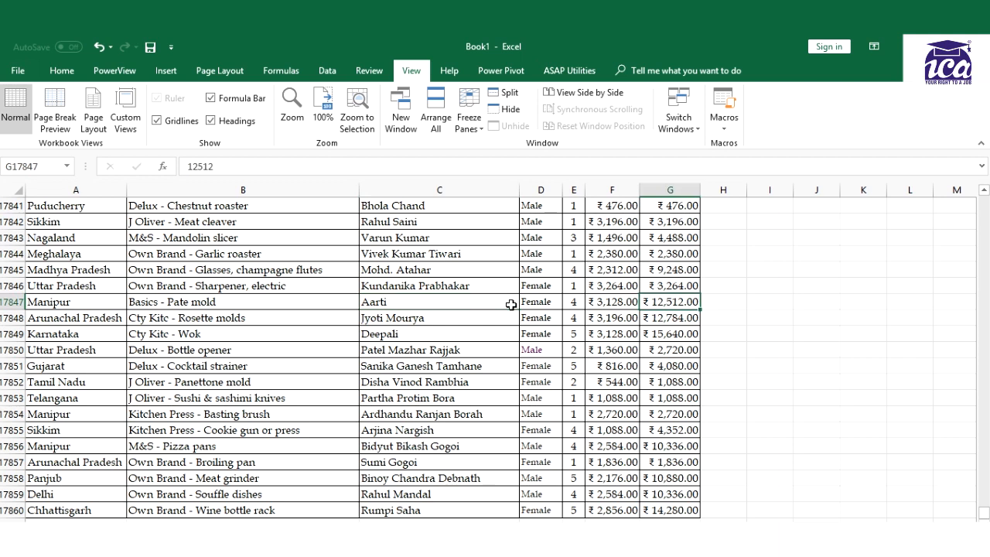
pyautogui.hotkey('ctrl', 'Up')
pyautogui.press('Left')
pyautogui.press('Left')
pyautogui.press('Down')
pyautogui.press('Down')
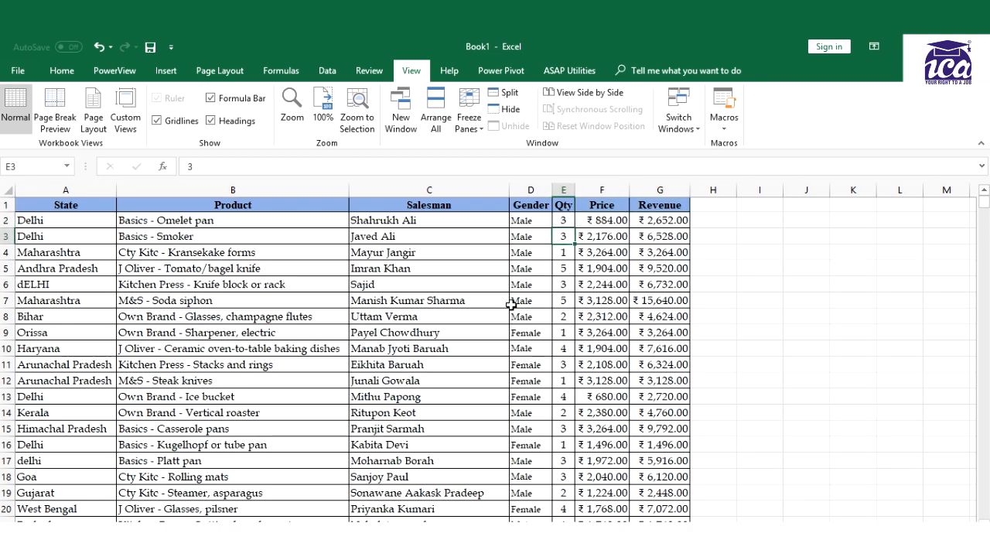
# Step: Change the Qty criterion in E3 of the Macro sheet to >2 and extract the matching records with the SEARCH shape
pyautogui.click(186, 532)
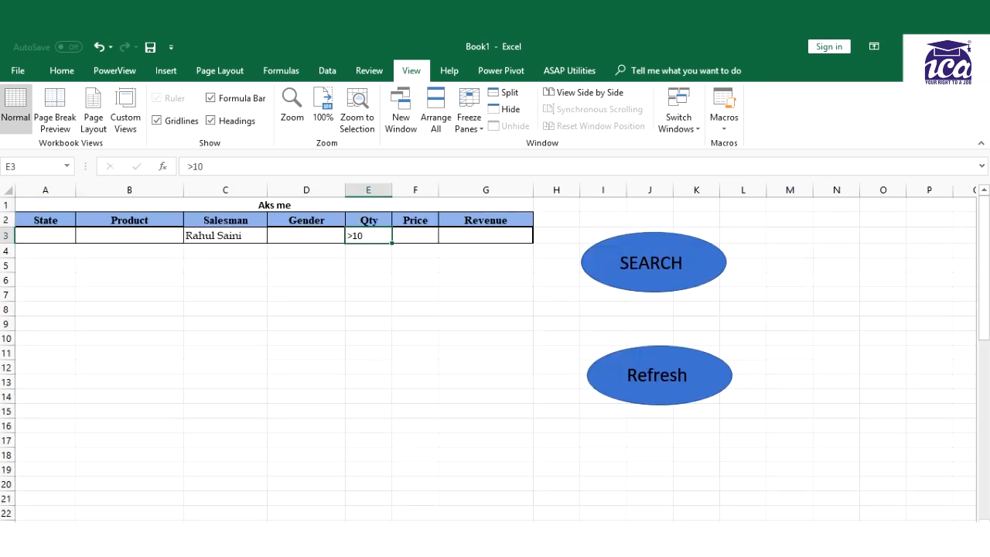
pyautogui.doubleClick(374, 237)
pyautogui.press('BackSpace')
pyautogui.press('BackSpace')
pyautogui.write('2')
pyautogui.click(397, 325)
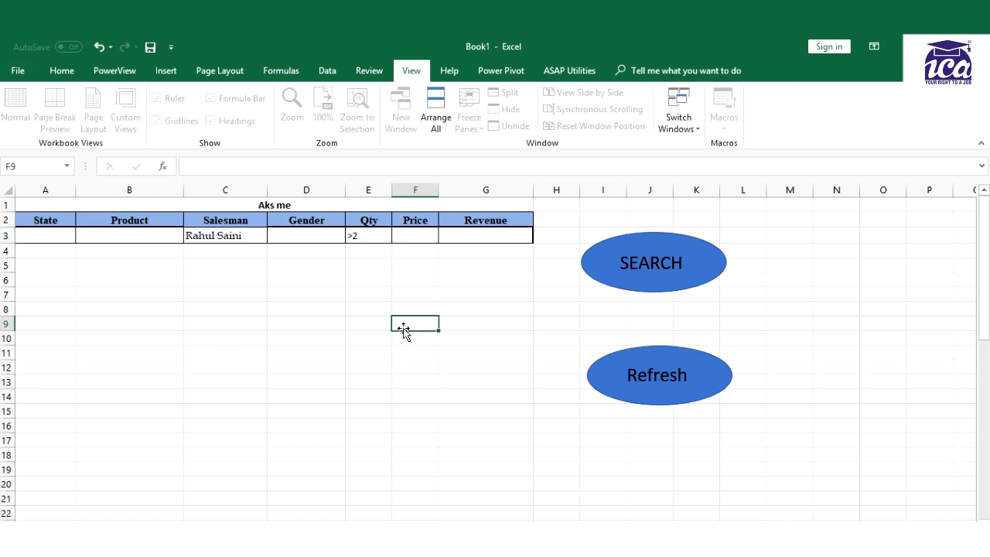
pyautogui.click(663, 289)
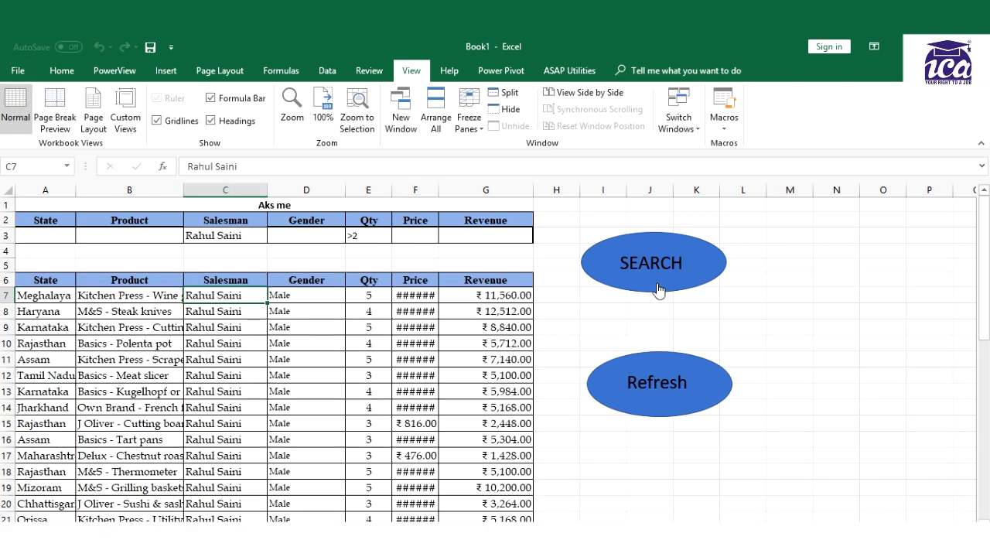
# Step: Check the Qty values of the extracted records against the >2 criterion, and return to the beginning of the sheet
pyautogui.click(350, 345)
pyautogui.press('Left')
pyautogui.press('Left')
pyautogui.press('Right')
pyautogui.press('Right')
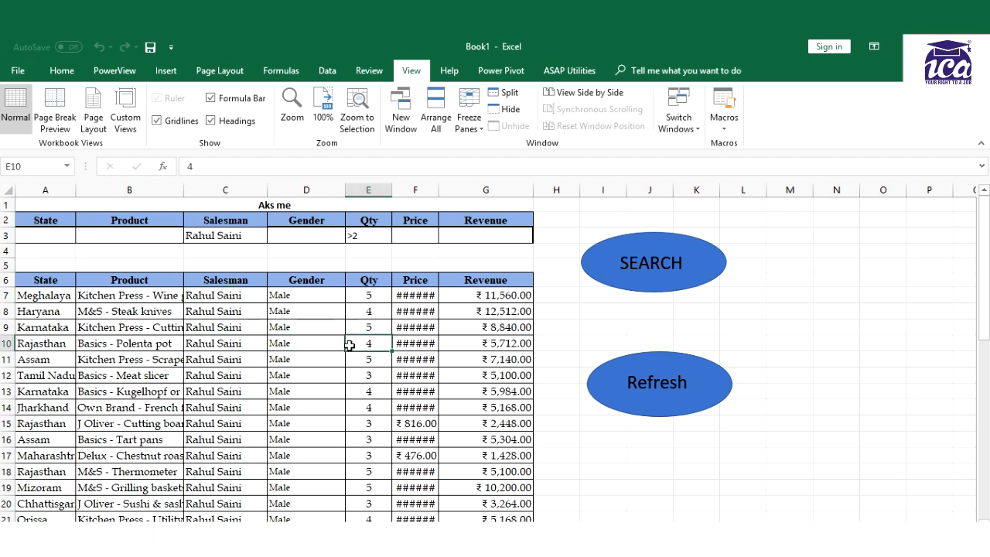
pyautogui.press('Up')
pyautogui.press('Up')
pyautogui.press('Up')
pyautogui.press('Down')
pyautogui.press('Down')
pyautogui.press('Down')
pyautogui.press('Down')
pyautogui.press('Down')
pyautogui.press('Down')
pyautogui.press('Down')
pyautogui.press('Down')
pyautogui.press('Down')
pyautogui.press('Down')
pyautogui.press('Down')
pyautogui.press('Down')
pyautogui.press('Down')
pyautogui.press('Down')
pyautogui.press('Down')
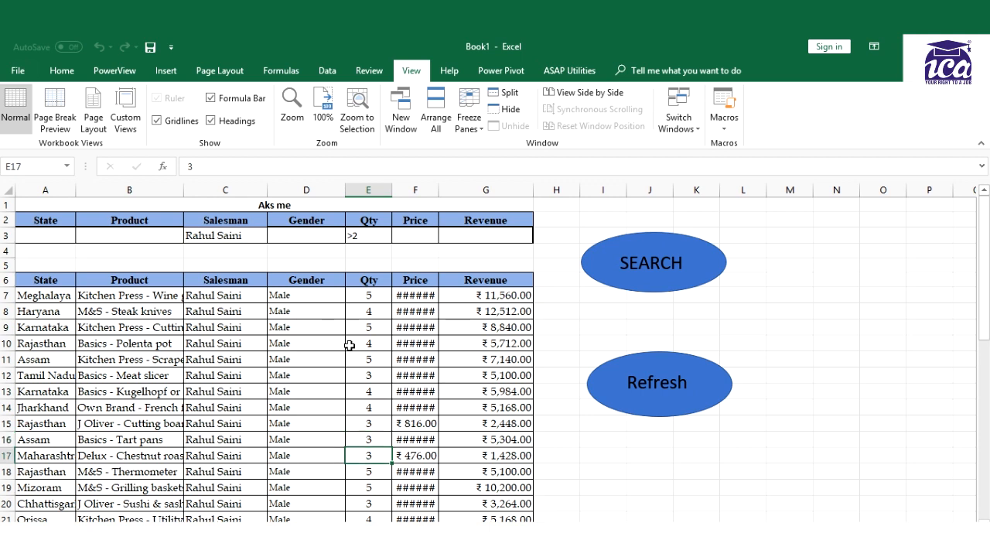
pyautogui.press('Down')
pyautogui.press('Down')
pyautogui.press('Down')
pyautogui.press('Up')
pyautogui.press('Up')
pyautogui.press('Up')
pyautogui.press('Up')
pyautogui.press('Up')
pyautogui.press('Up')
pyautogui.press('Up')
pyautogui.press('Up')
pyautogui.press('Up')
pyautogui.press('Up')
pyautogui.press('Up')
pyautogui.press('Up')
pyautogui.press('Up')
pyautogui.press('Up')
pyautogui.press('Up')
pyautogui.press('Up')
pyautogui.press('Up')
pyautogui.press('Up')
pyautogui.press('Up')
pyautogui.press('Up')
pyautogui.hotkey('ctrl', 'Home')
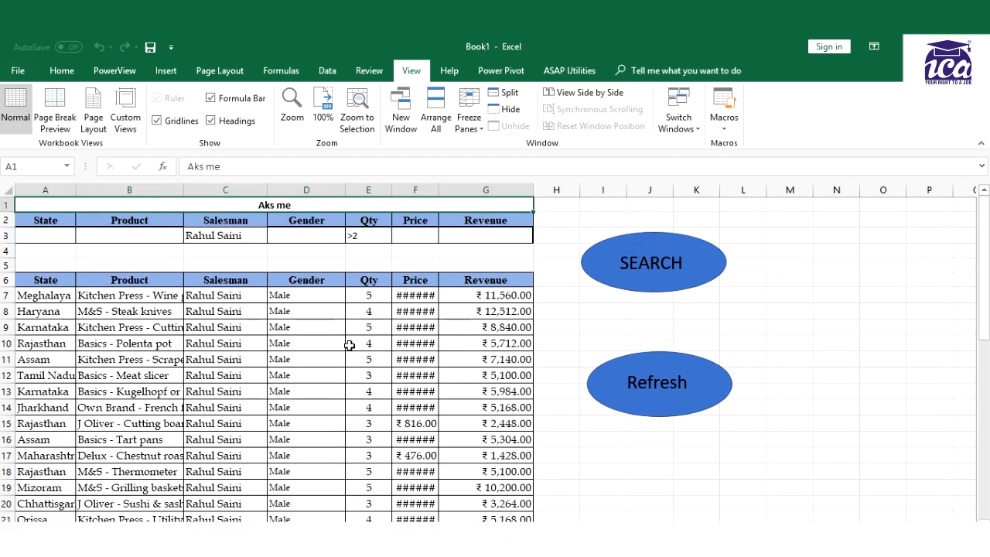